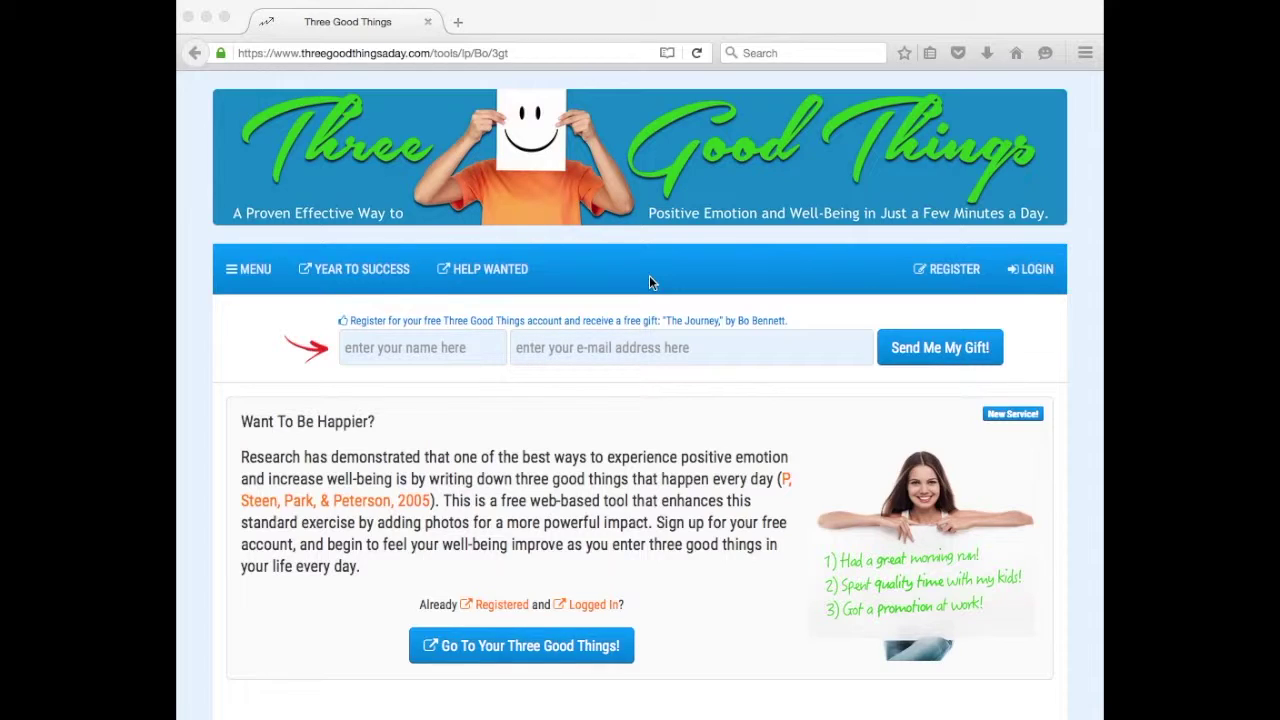
# - Open the Your Three Good Things page without logging in and inspect its web address
pyautogui.scroll(-1, 624, 279)
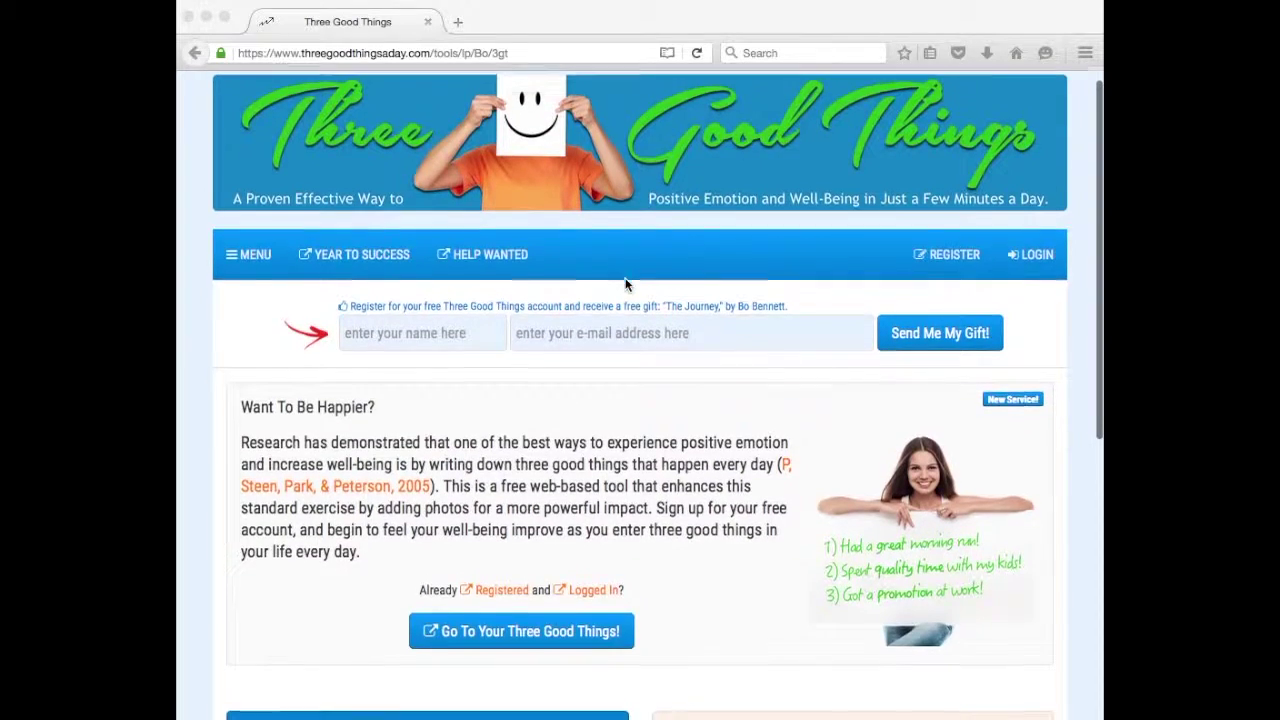
pyautogui.scroll(1, 620, 287)
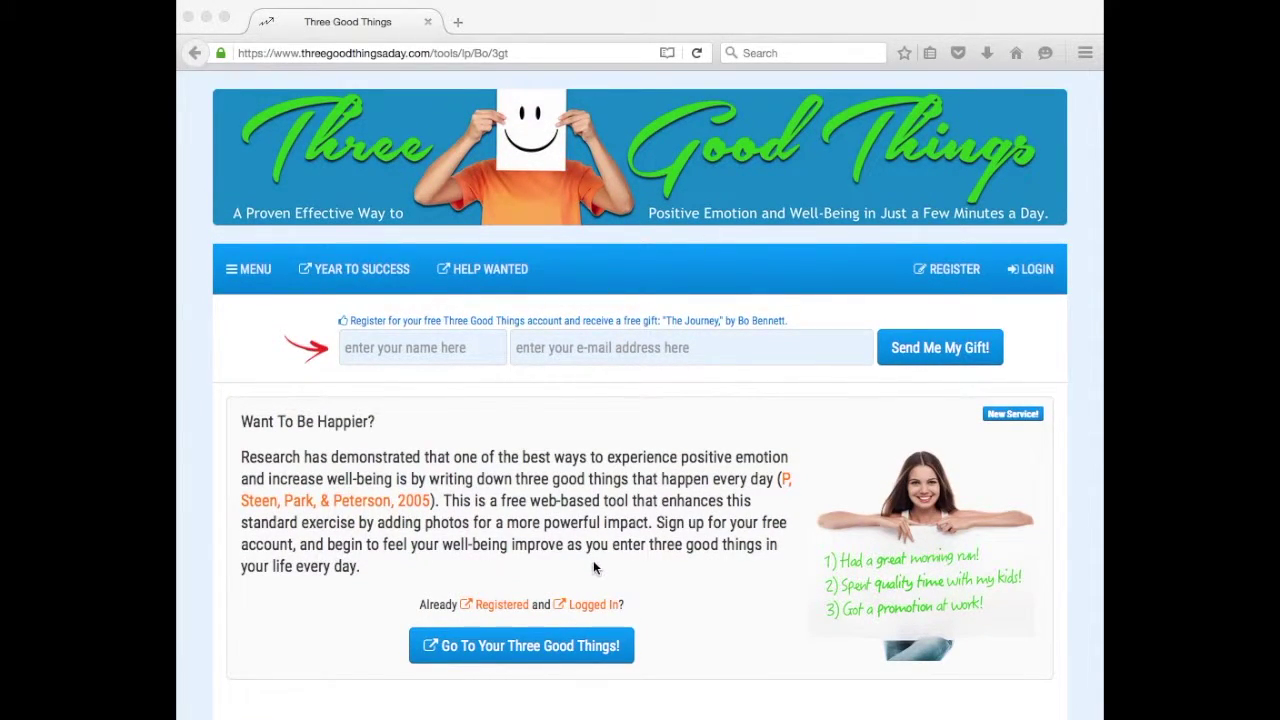
pyautogui.click(248, 269)
pyautogui.click(250, 321)
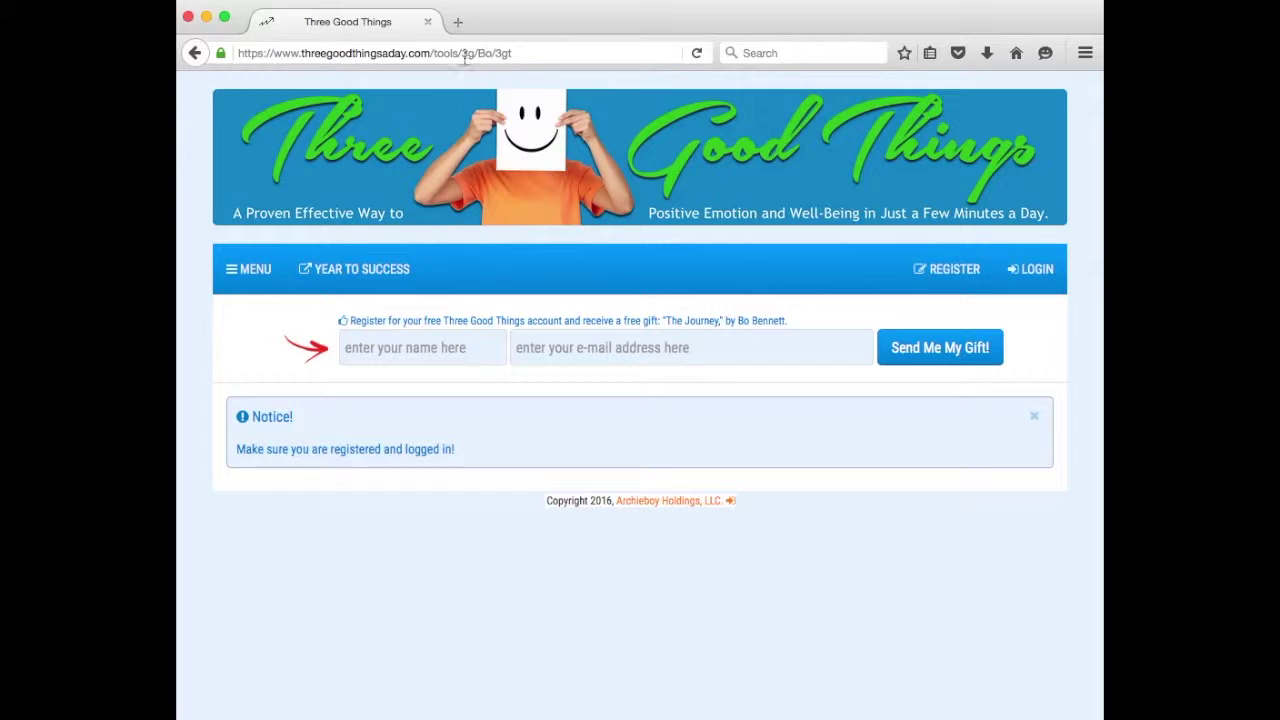
pyautogui.doubleClick(467, 53)
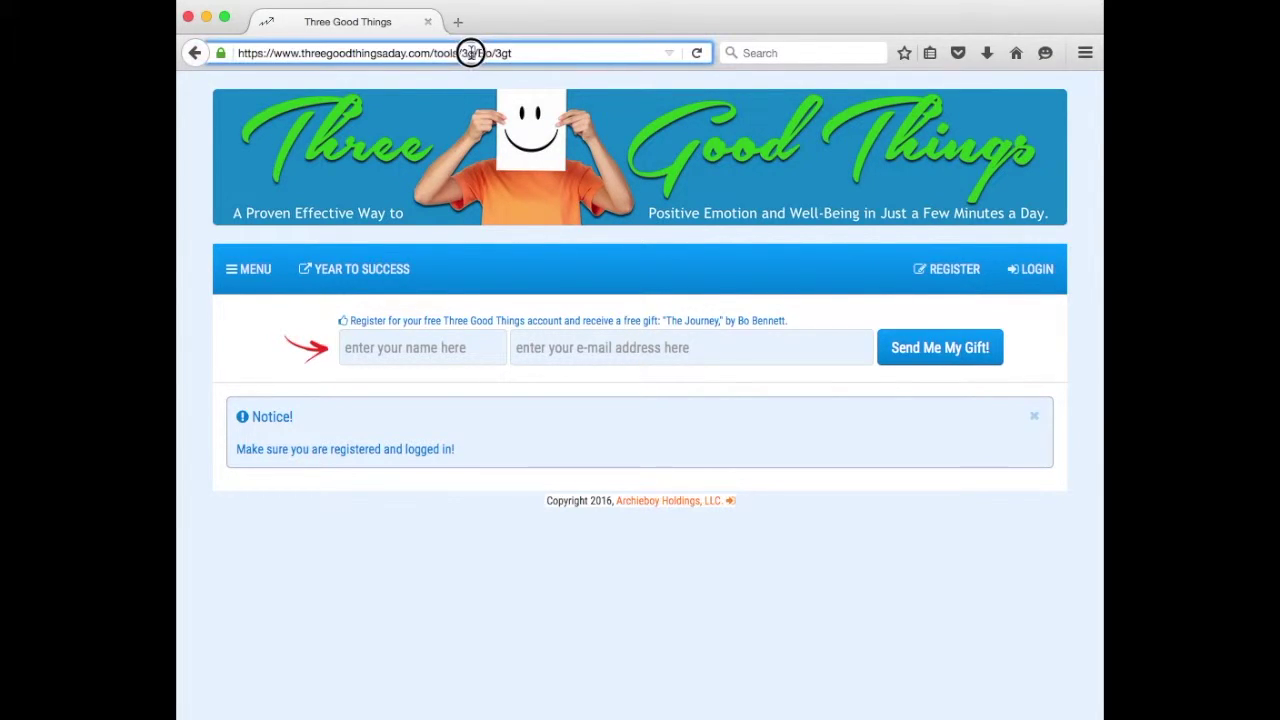
pyautogui.click(445, 524)
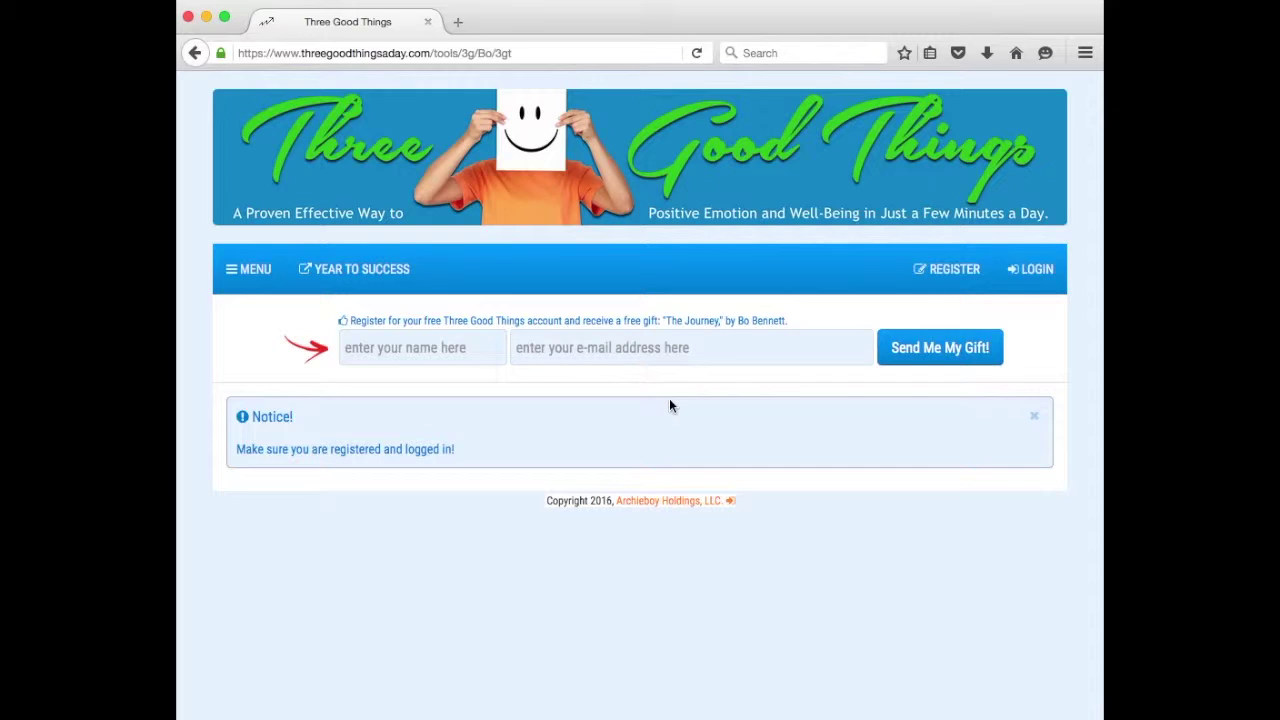
# - Return to the site's home page and examine its introduction, video and free registration sections
pyautogui.click(357, 193)
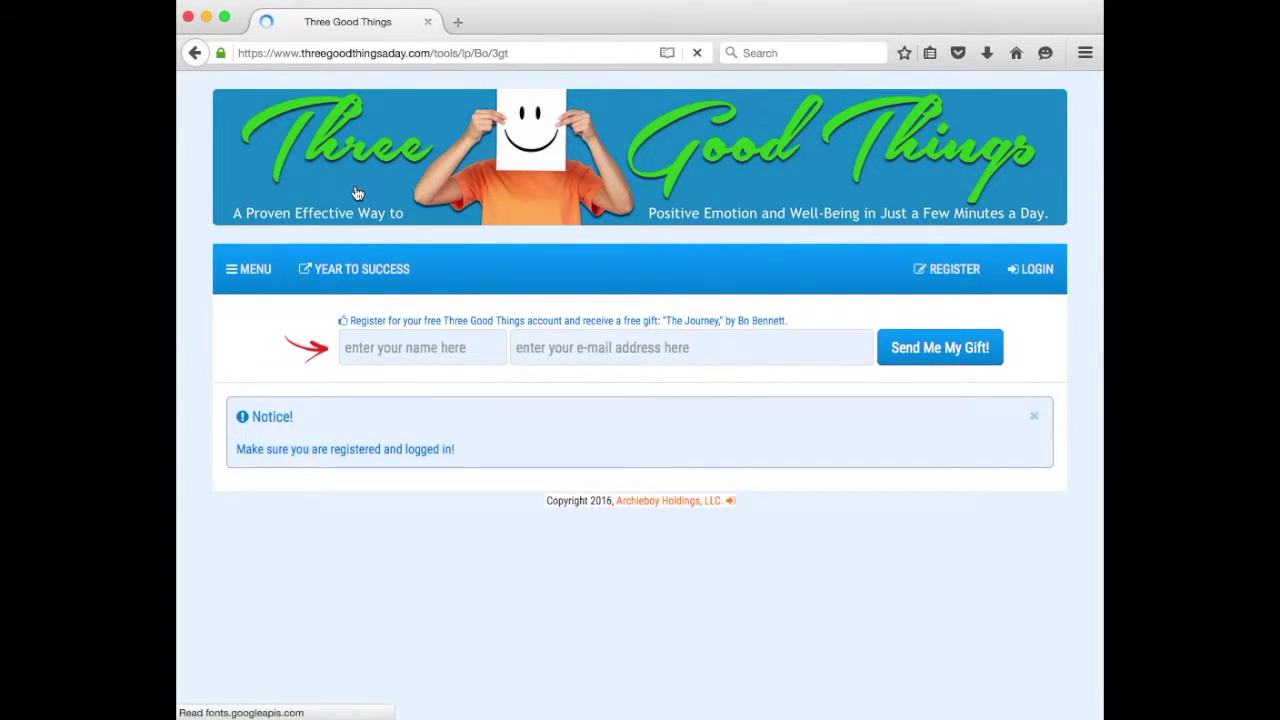
pyautogui.scroll(-2, 586, 403)
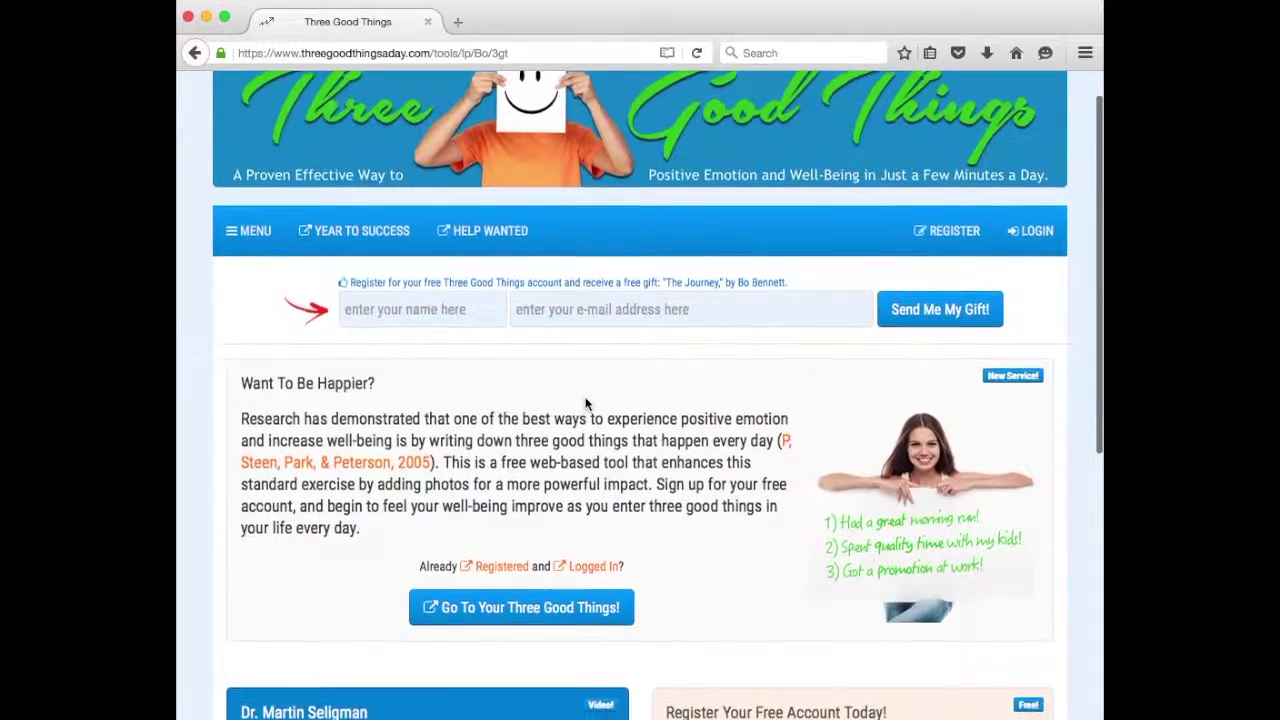
pyautogui.scroll(-5, 586, 403)
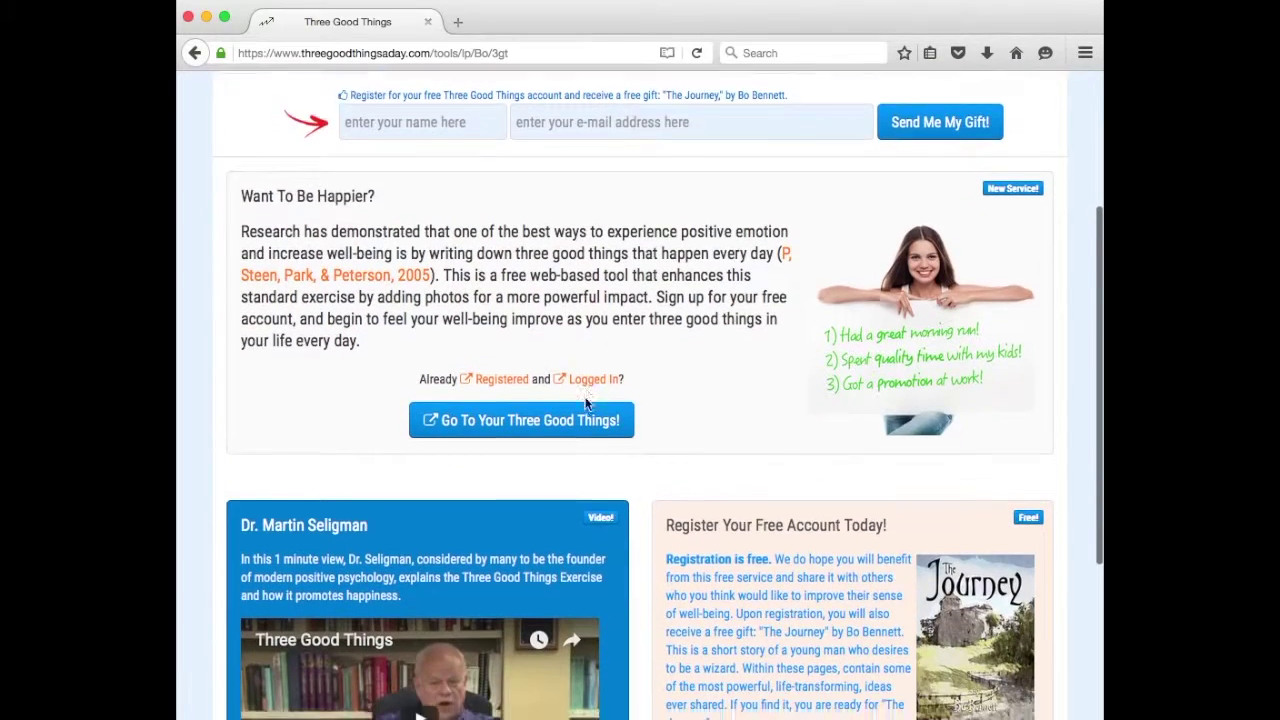
pyautogui.scroll(-2, 586, 403)
pyautogui.scroll(8, 570, 402)
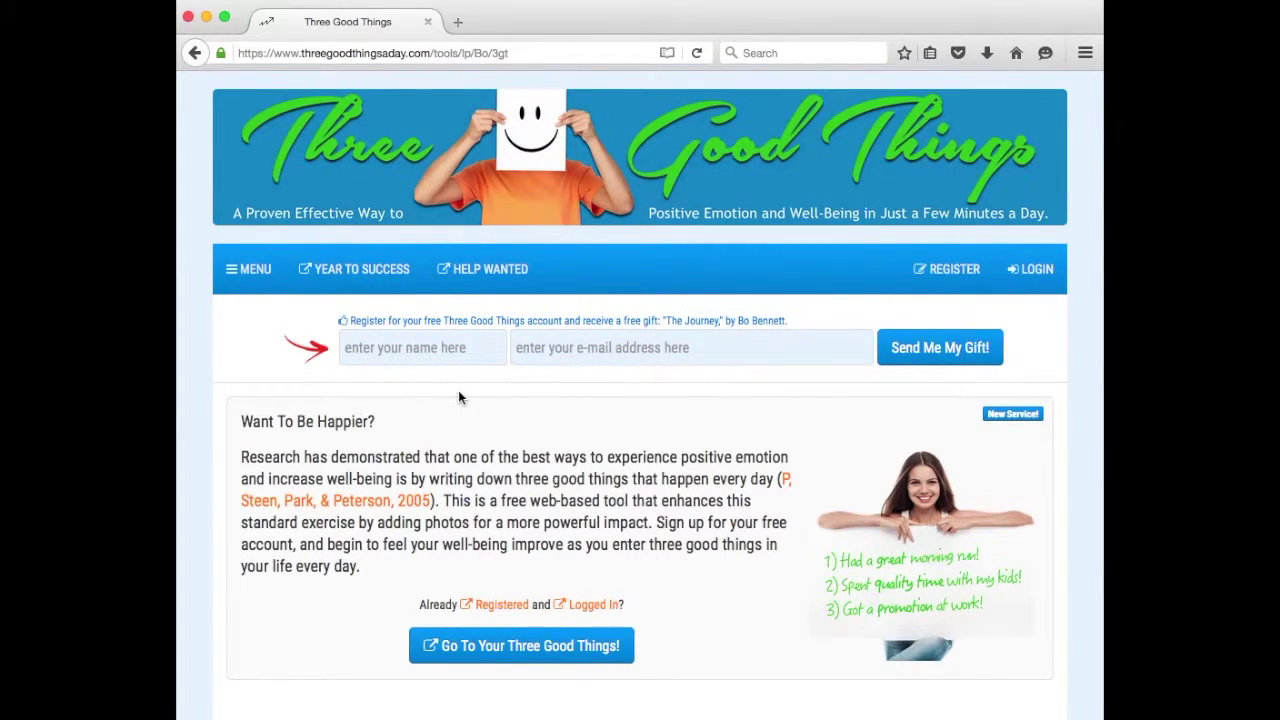
pyautogui.scroll(-2, 463, 397)
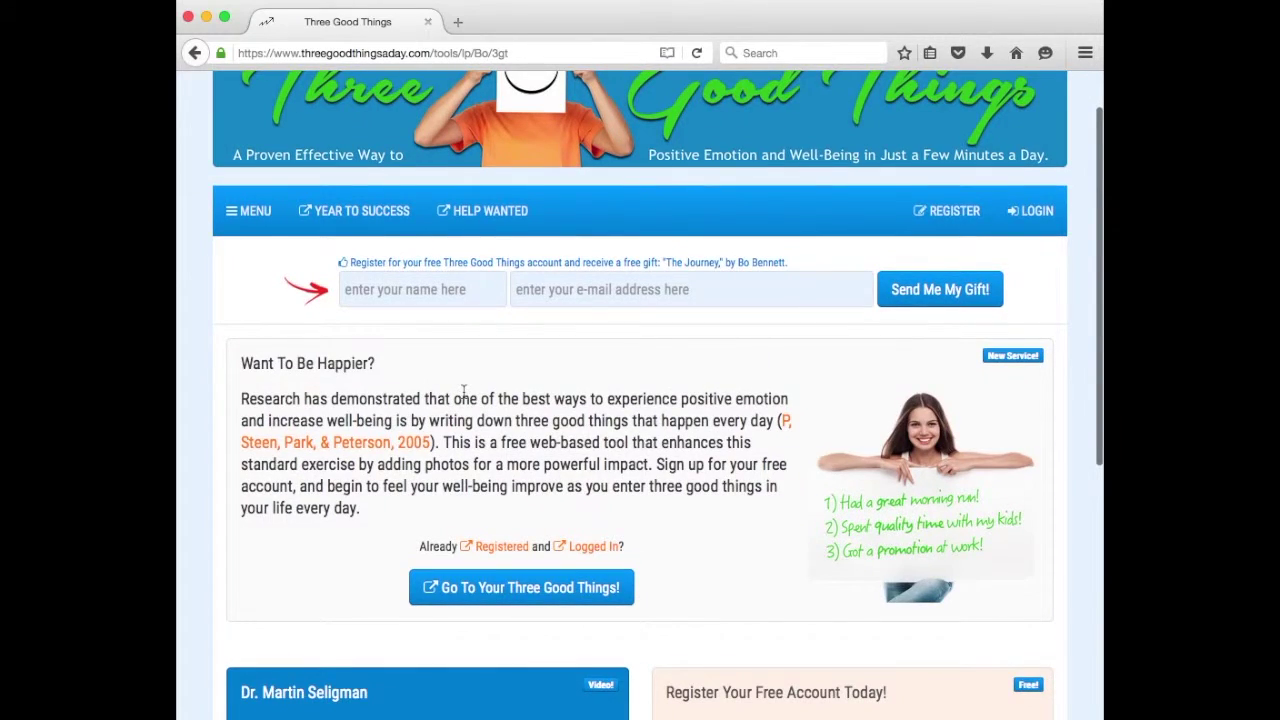
pyautogui.scroll(-6, 463, 397)
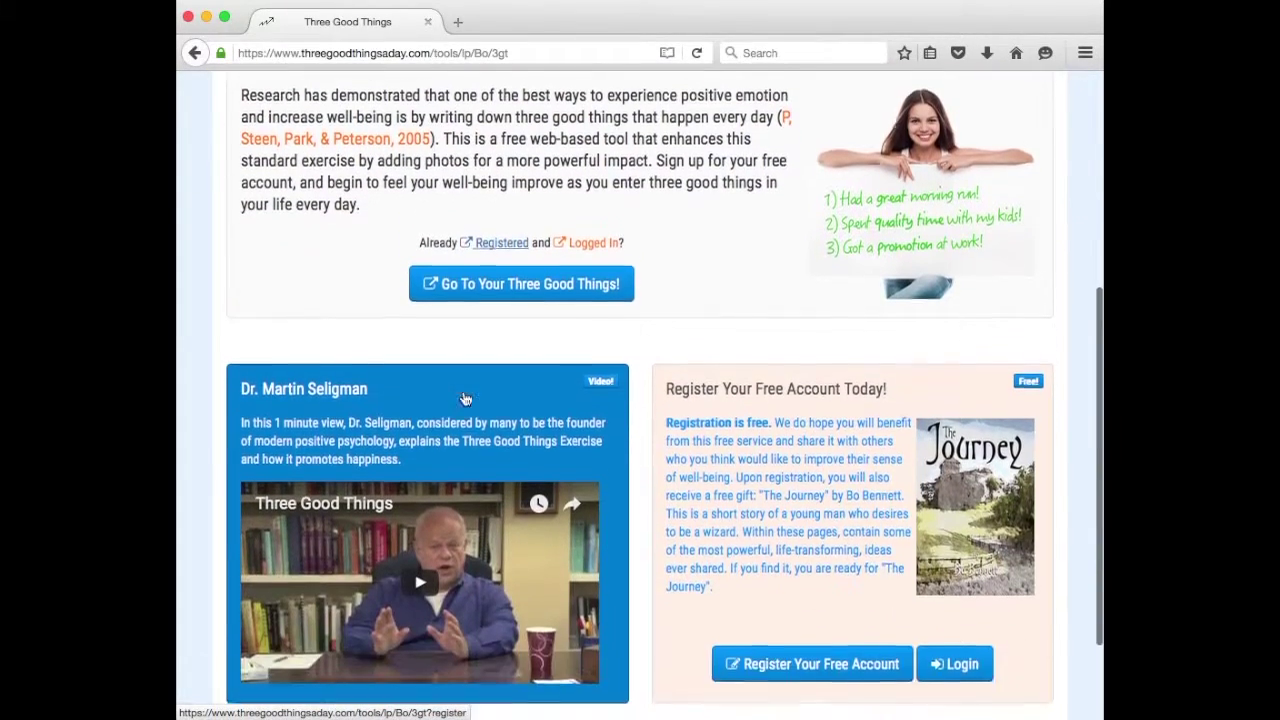
pyautogui.scroll(8, 463, 397)
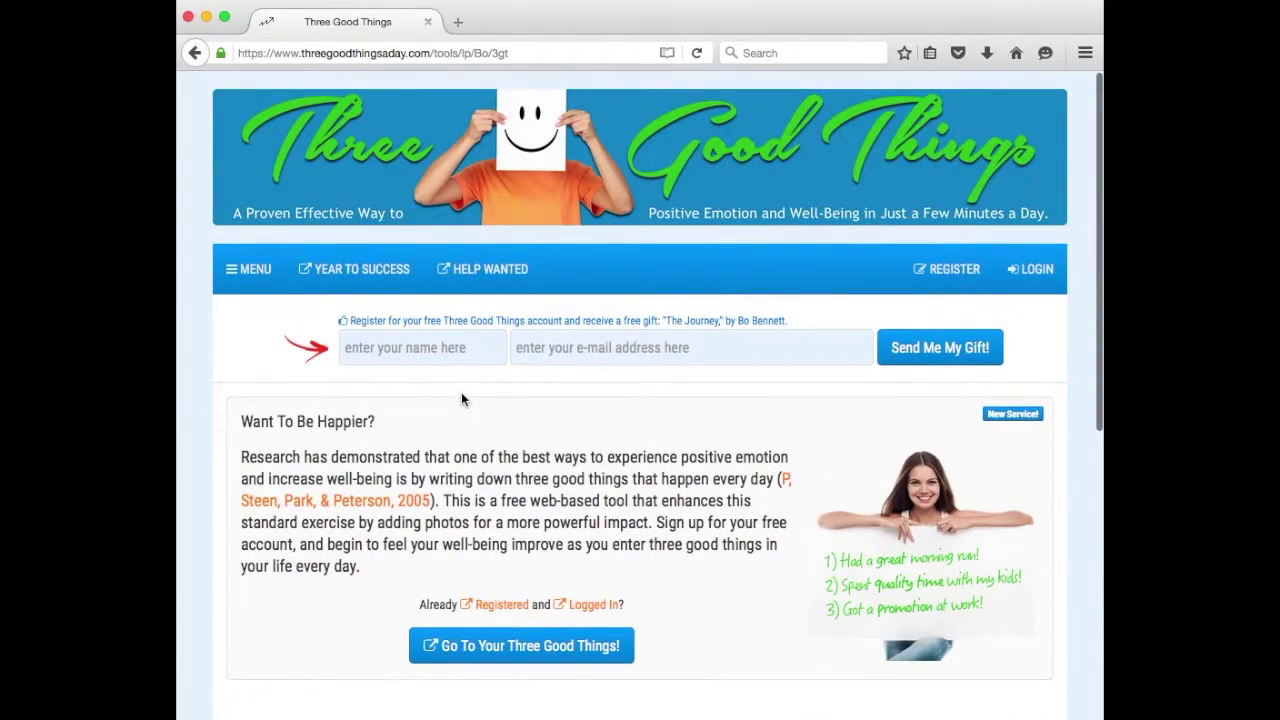
# - Log in to the site with the account's e-mail address and password
pyautogui.click(1030, 269)
pyautogui.click(487, 356)
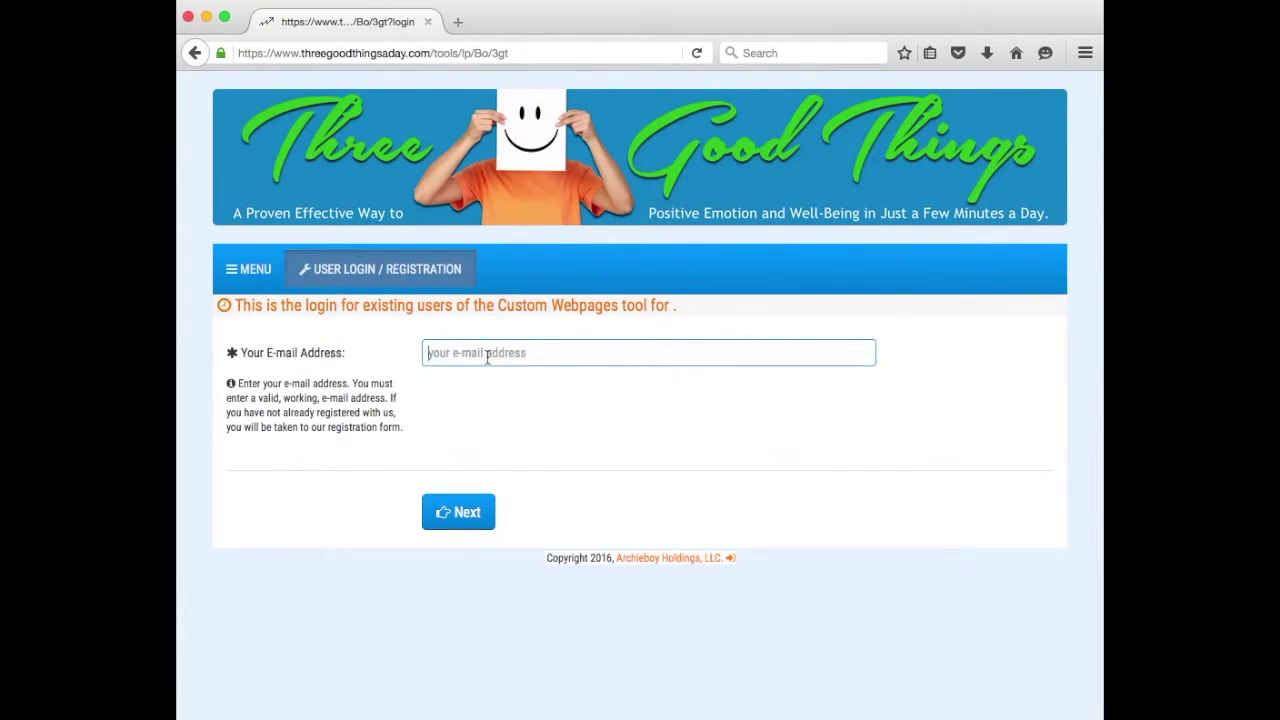
pyautogui.write('dr')
pyautogui.click(506, 375)
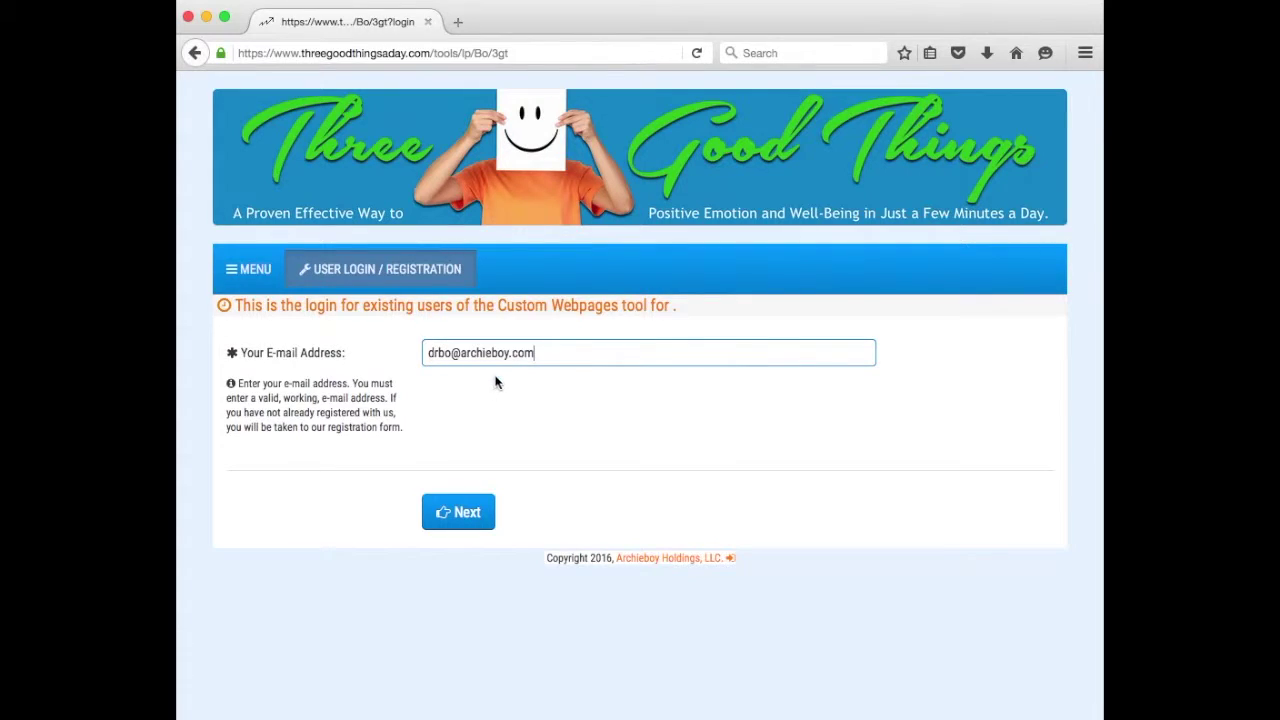
pyautogui.click(458, 512)
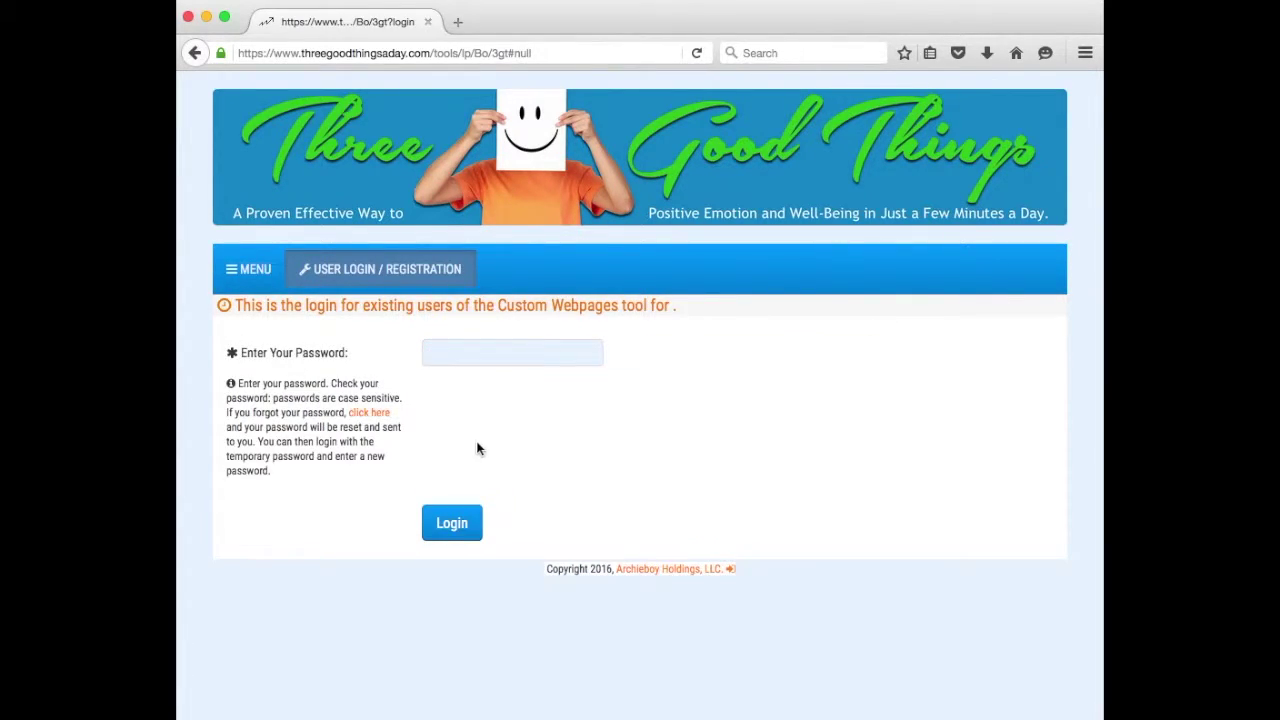
pyautogui.write('•••••••')
pyautogui.click(450, 524)
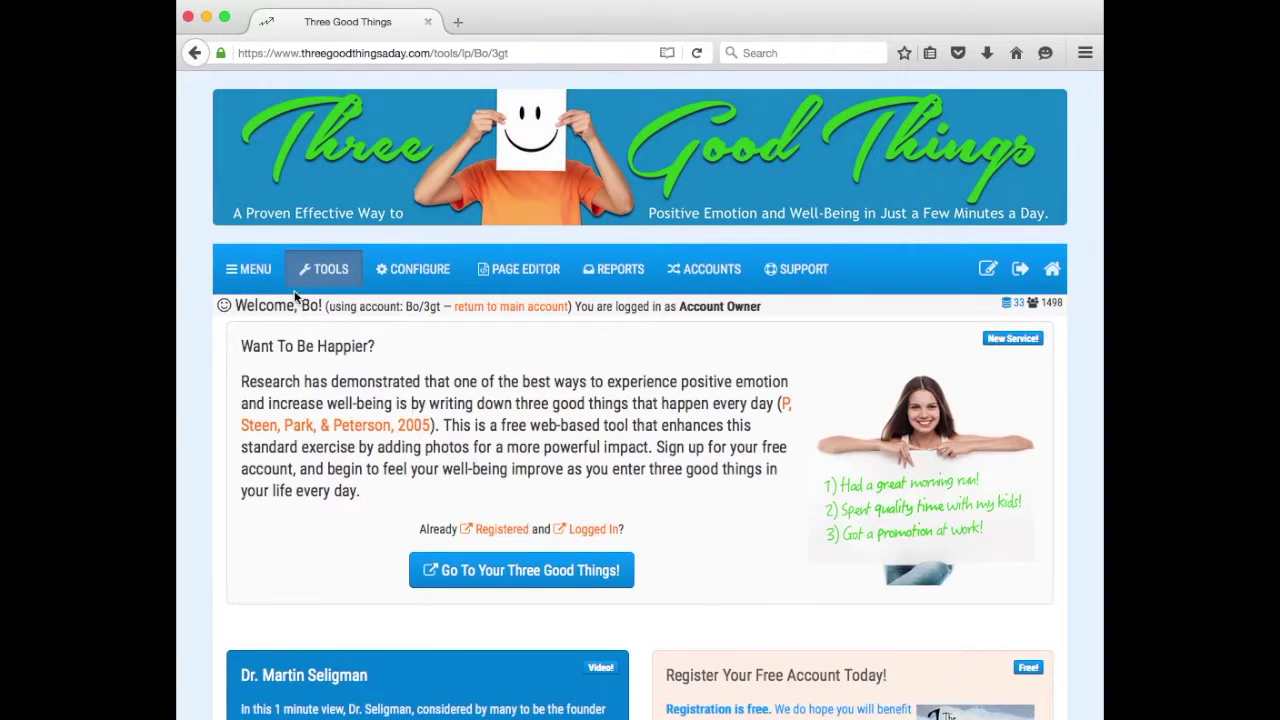
pyautogui.moveTo(420, 280)
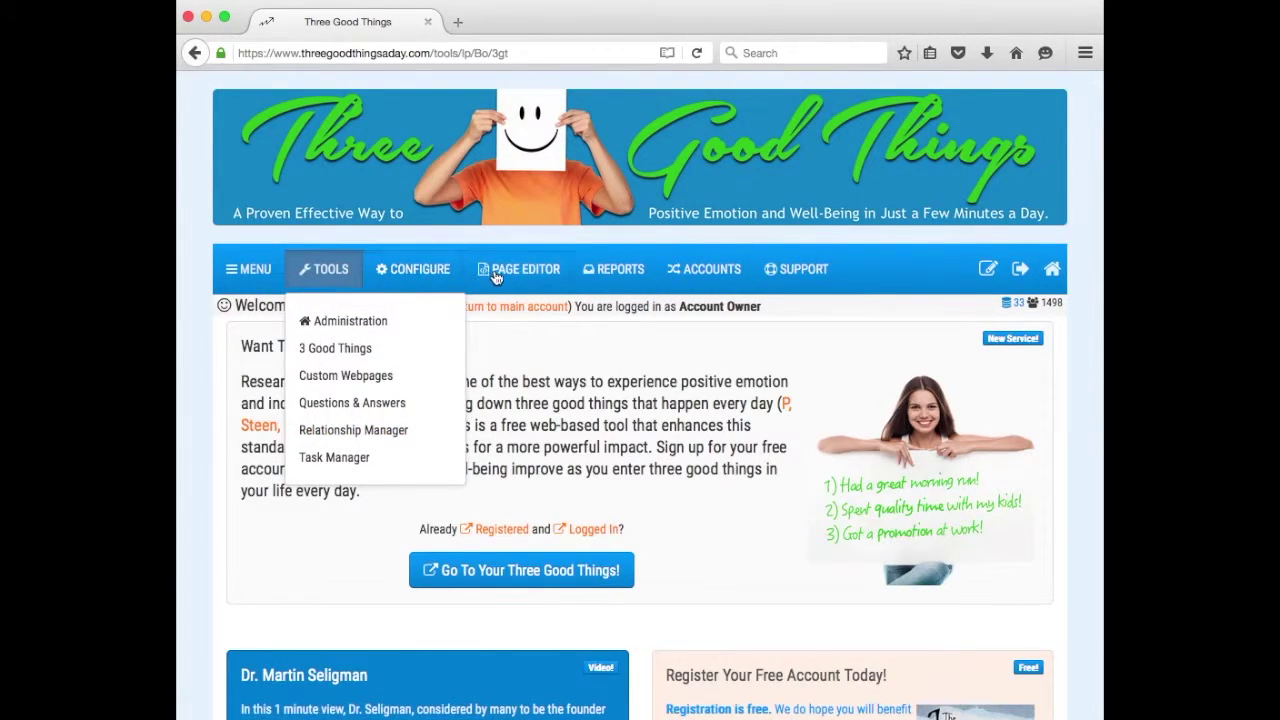
pyautogui.moveTo(667, 277)
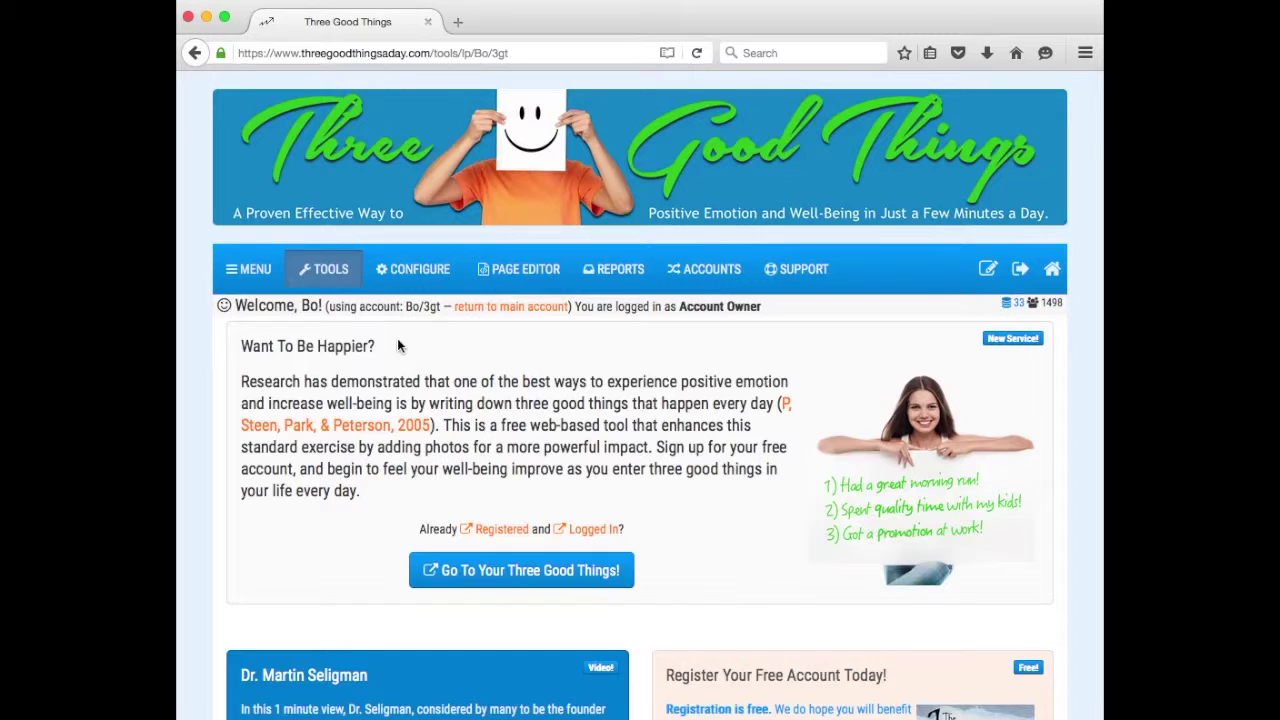
pyautogui.click(333, 274)
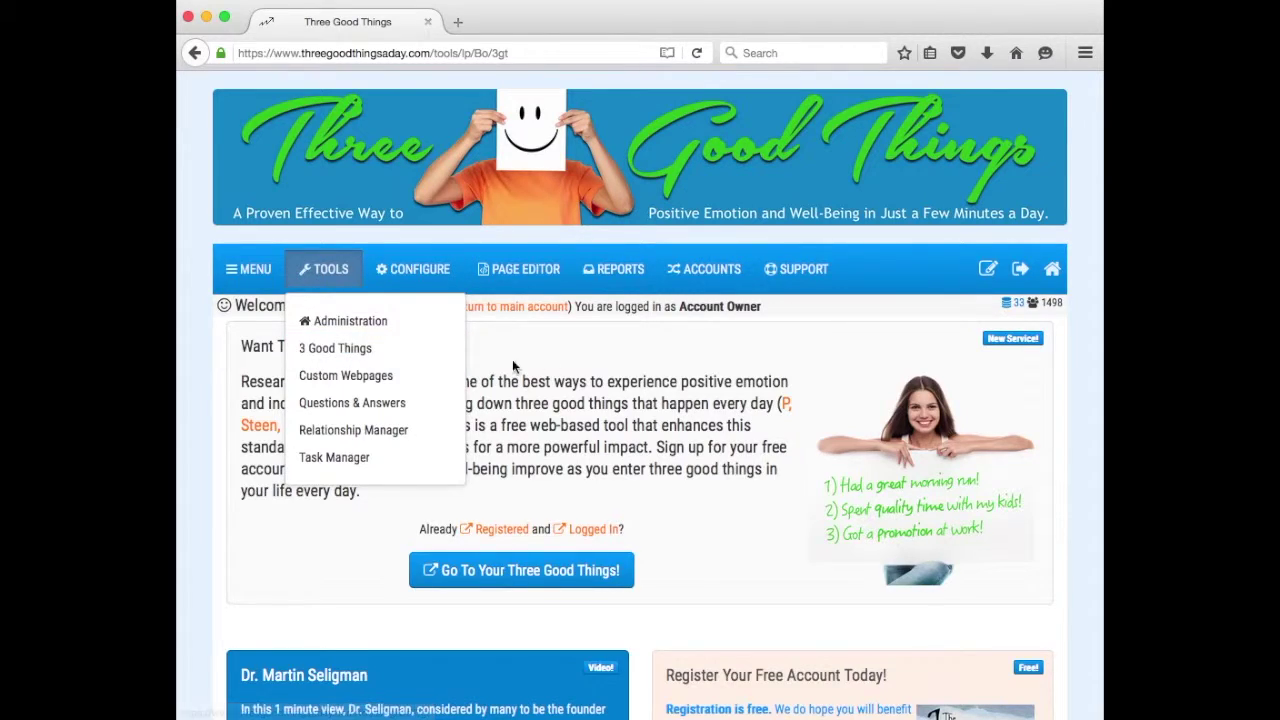
pyautogui.click(200, 387)
pyautogui.click(326, 271)
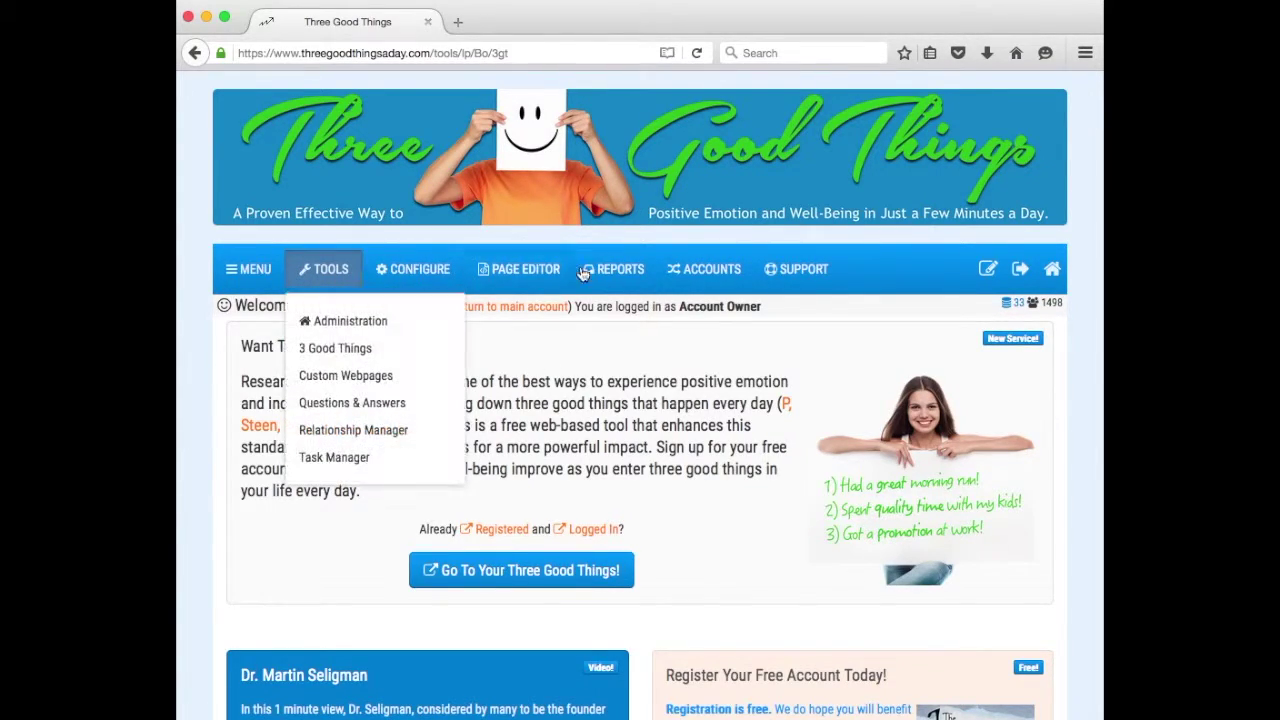
pyautogui.click(250, 273)
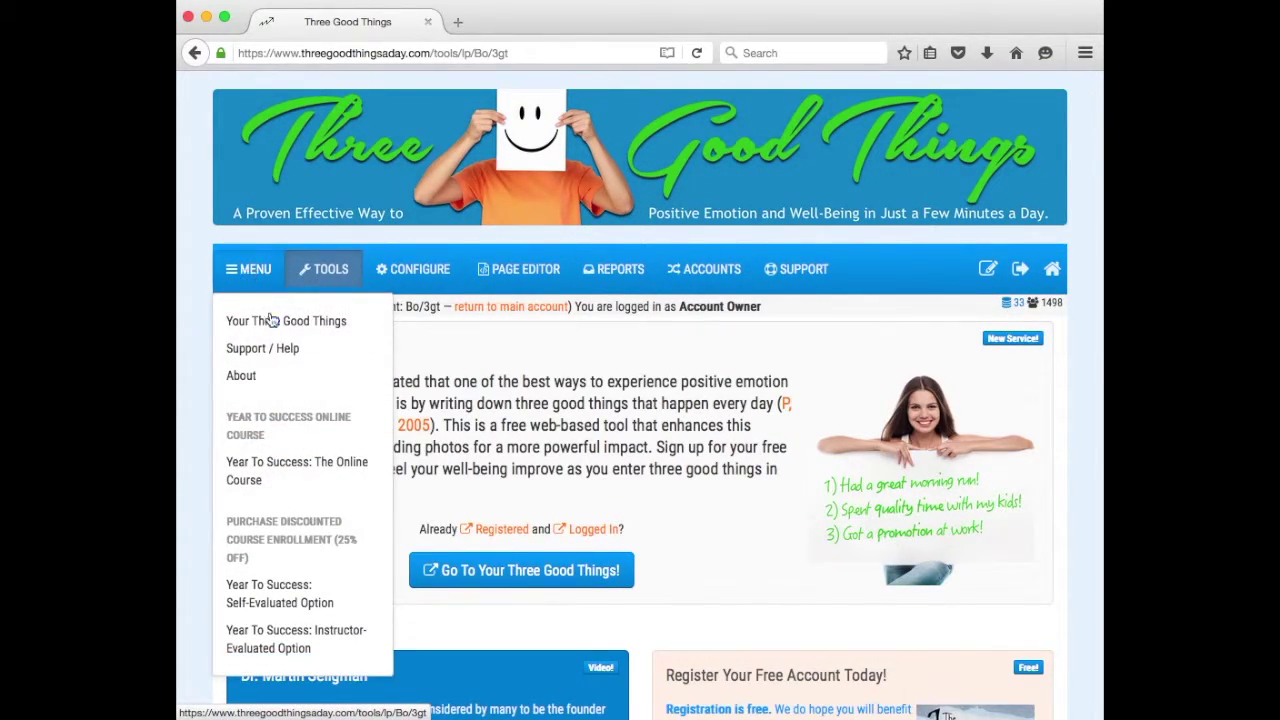
pyautogui.click(188, 337)
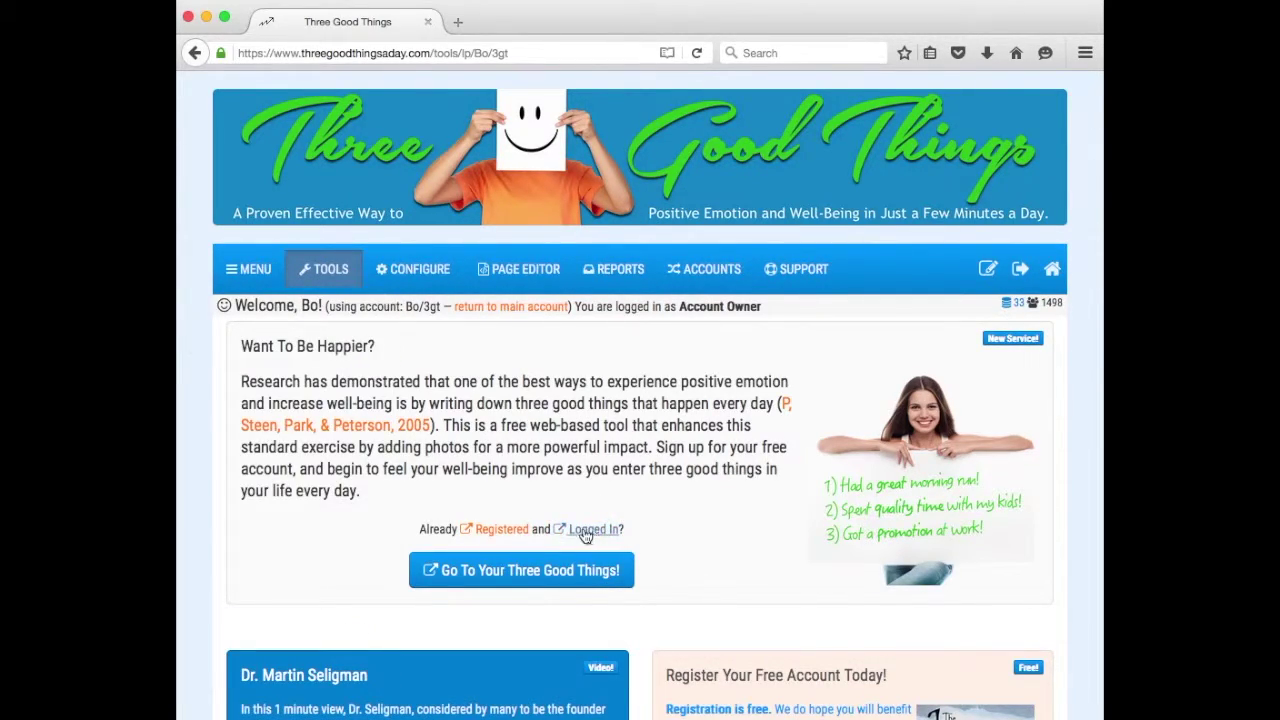
pyautogui.scroll(-5, 700, 534)
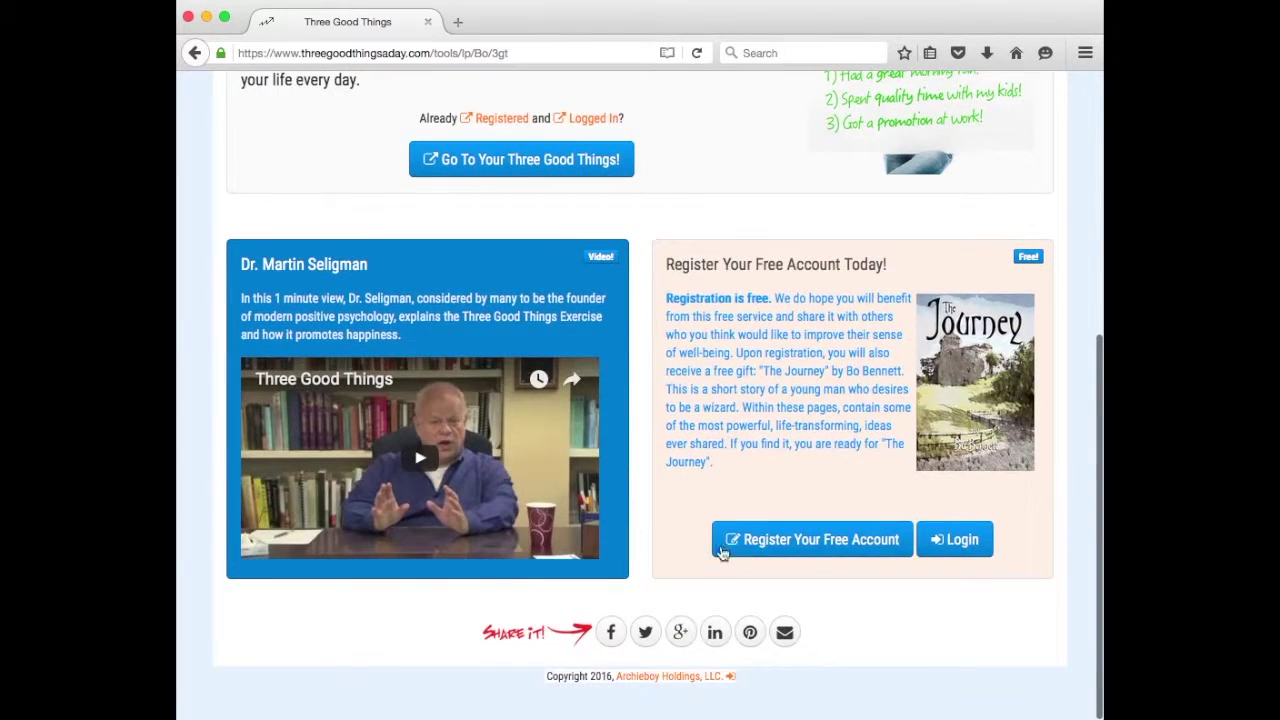
pyautogui.scroll(5, 648, 450)
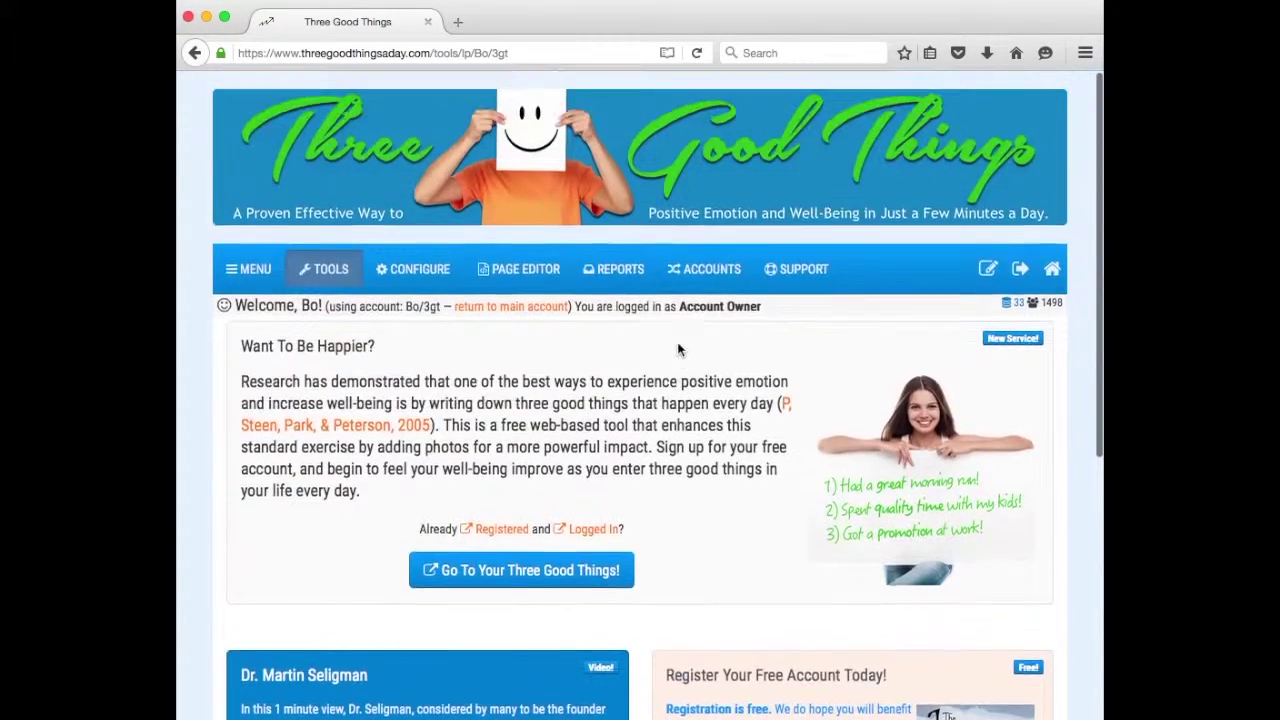
# - Open the Your Three Good Things page and review the daily entries back to Sunday, May 24, 2015
pyautogui.click(490, 578)
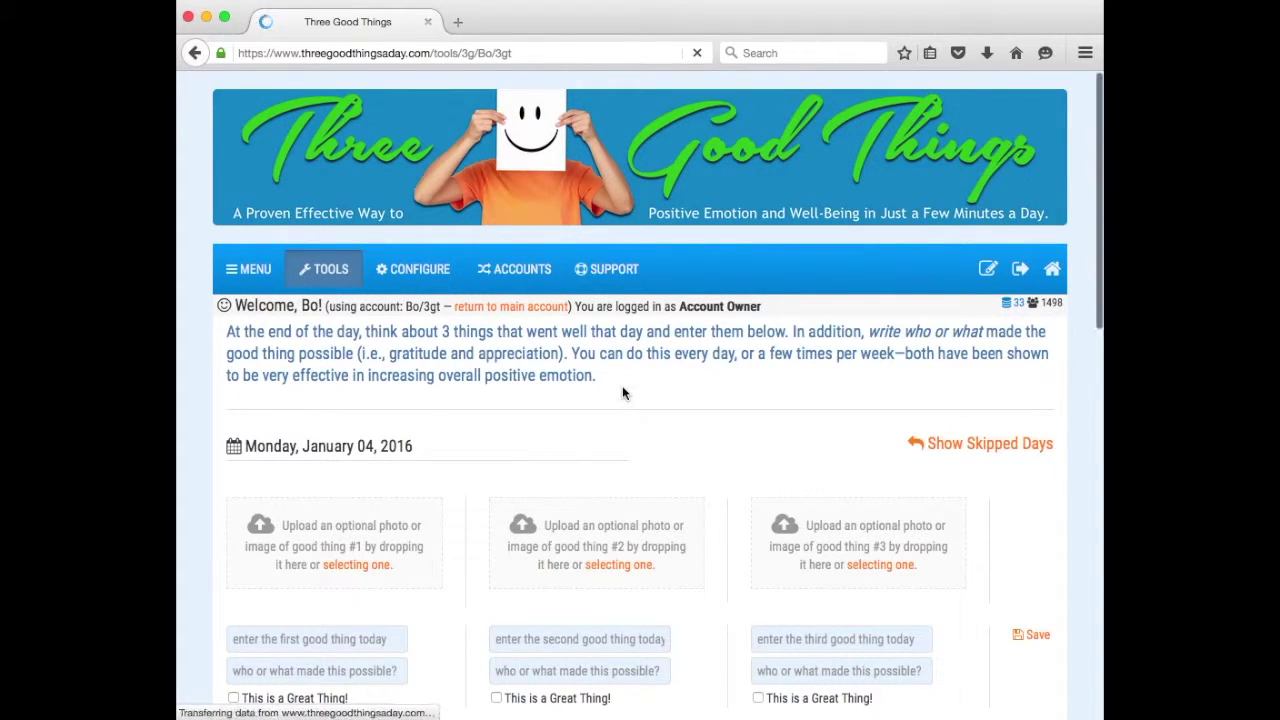
pyautogui.scroll(-2, 622, 390)
pyautogui.scroll(-1, 621, 395)
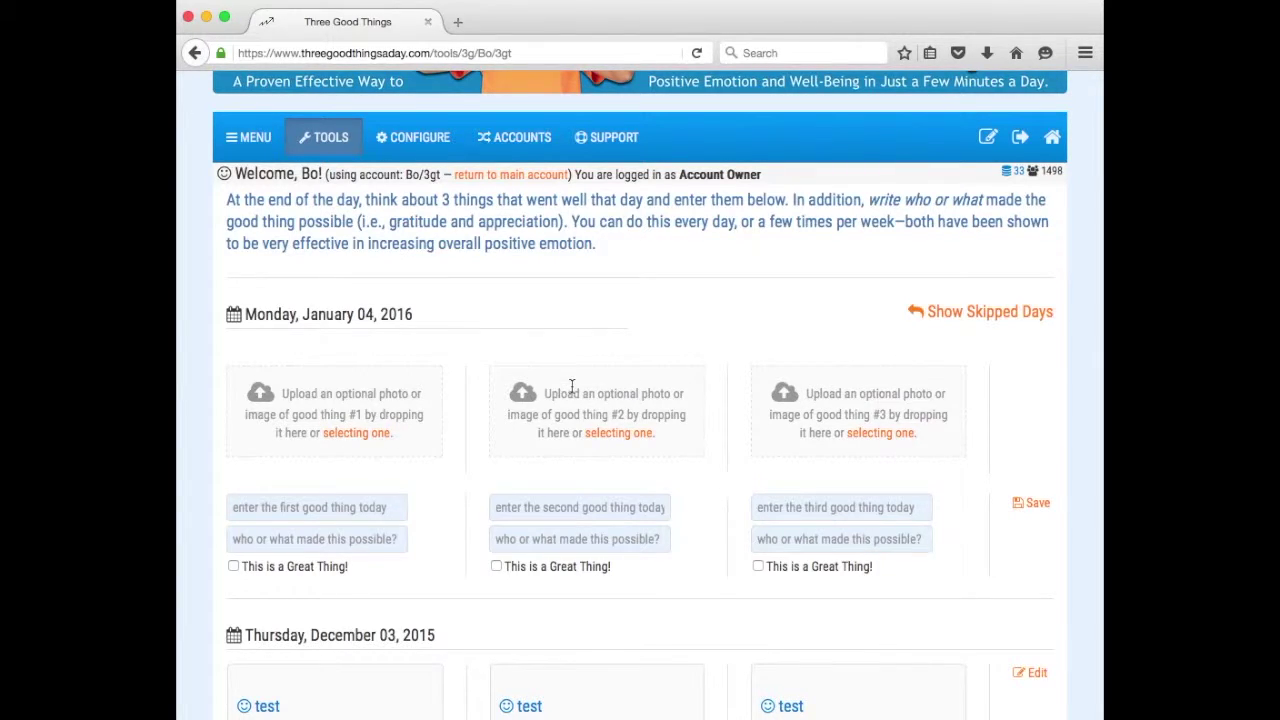
pyautogui.scroll(-5, 572, 385)
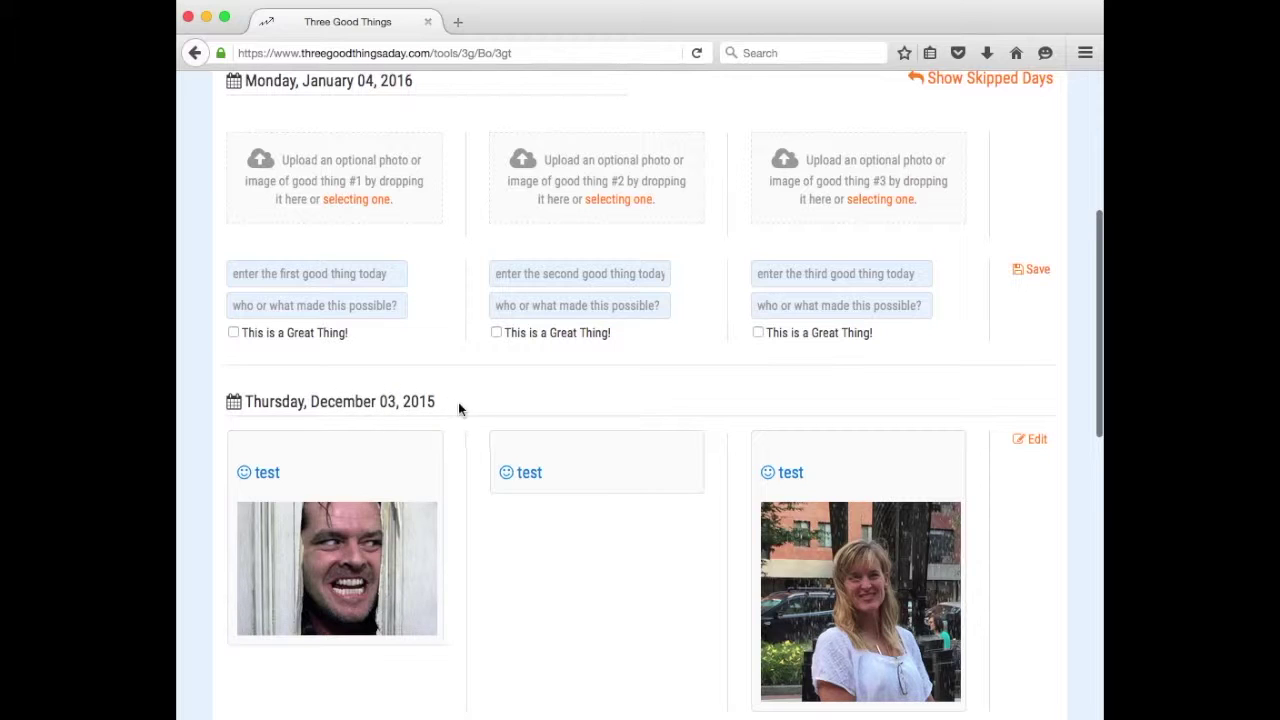
pyautogui.scroll(-1, 490, 455)
pyautogui.scroll(-9, 591, 453)
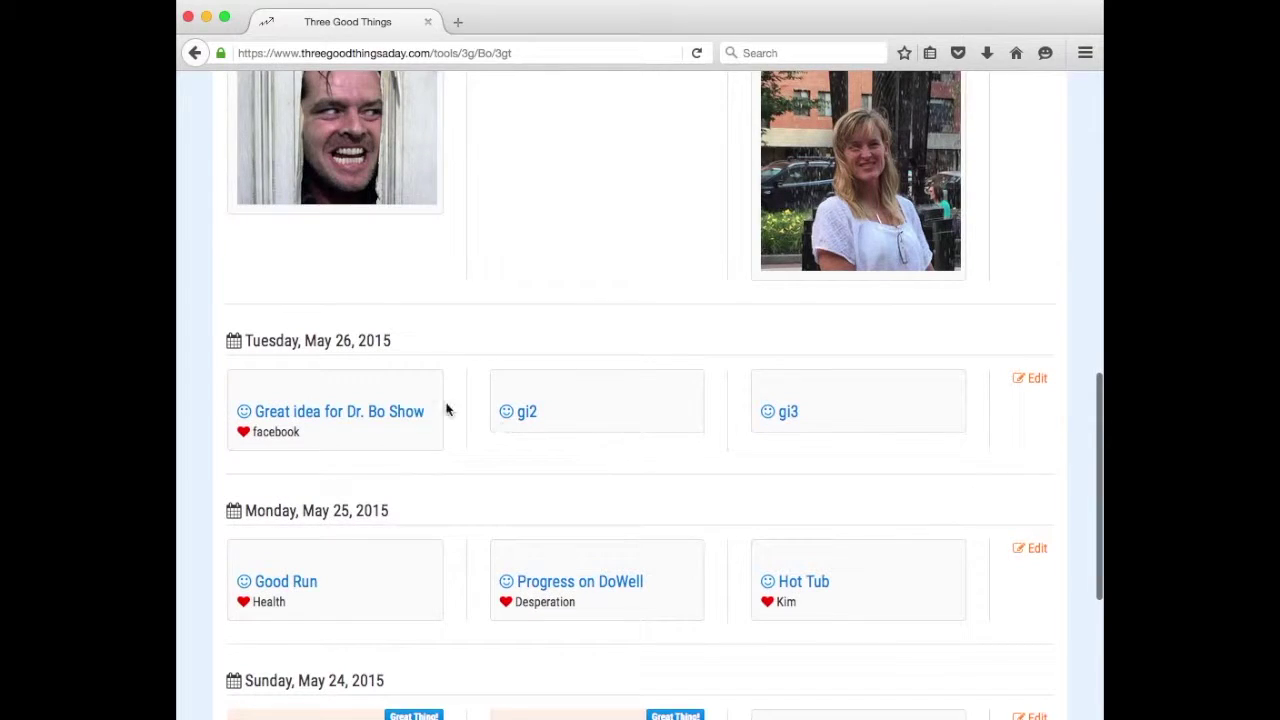
pyautogui.scroll(-7, 386, 371)
pyautogui.scroll(-1, 377, 390)
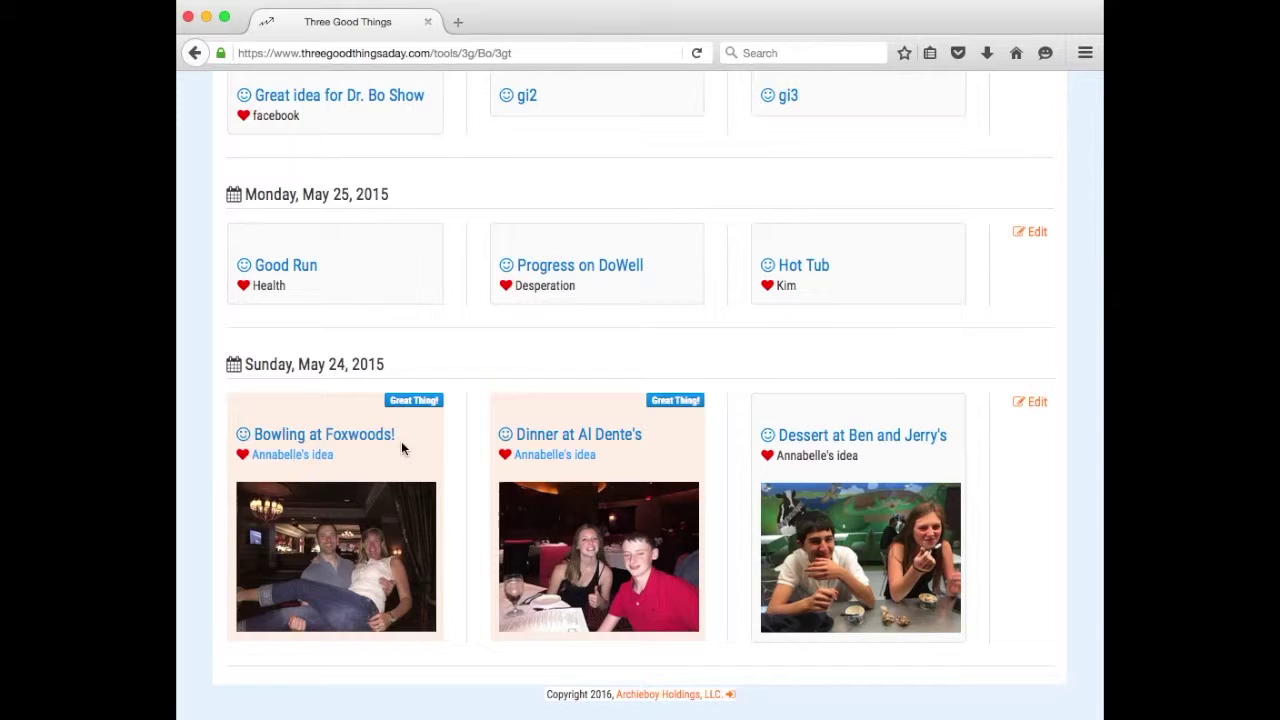
# - Examine who is credited in the "Bowling at Foxwoods!" entry and return to the blank entry form for Monday, January 04, 2016
pyautogui.moveTo(258, 433)
pyautogui.mouseDown()
pyautogui.moveTo(386, 431)
pyautogui.moveTo(337, 452)
pyautogui.moveTo(254, 454)
pyautogui.mouseUp()
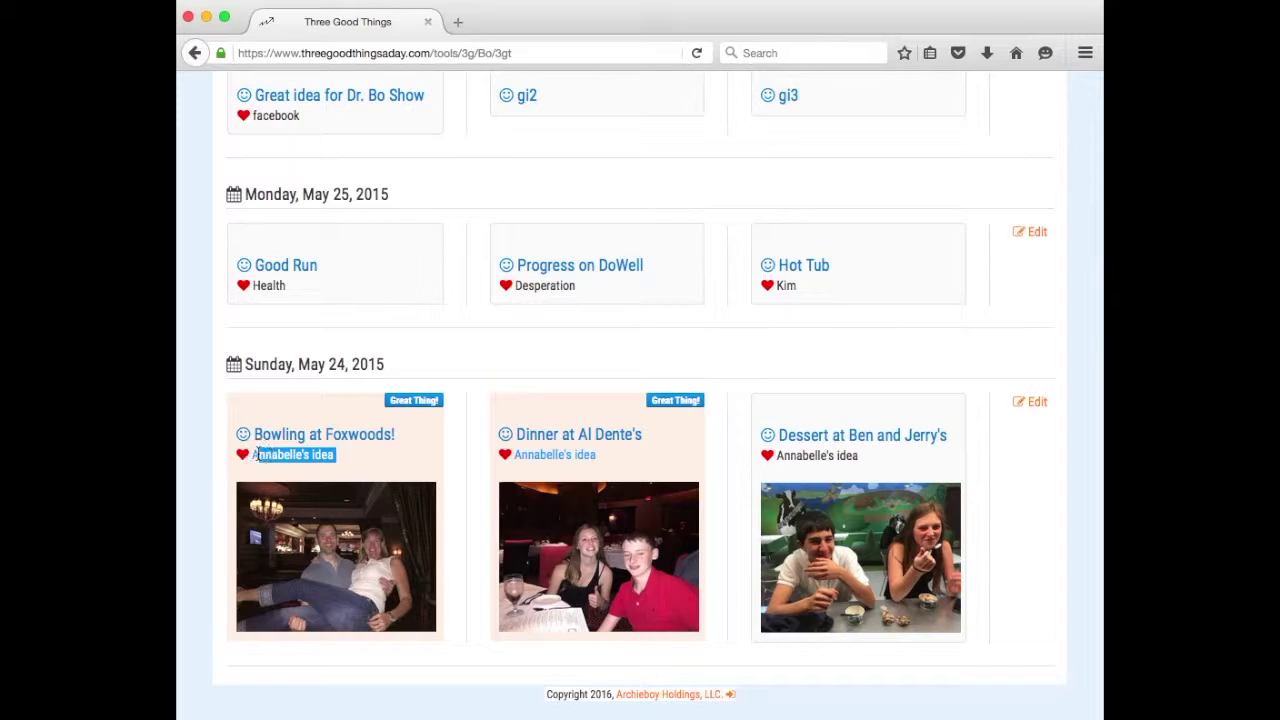
pyautogui.click(421, 466)
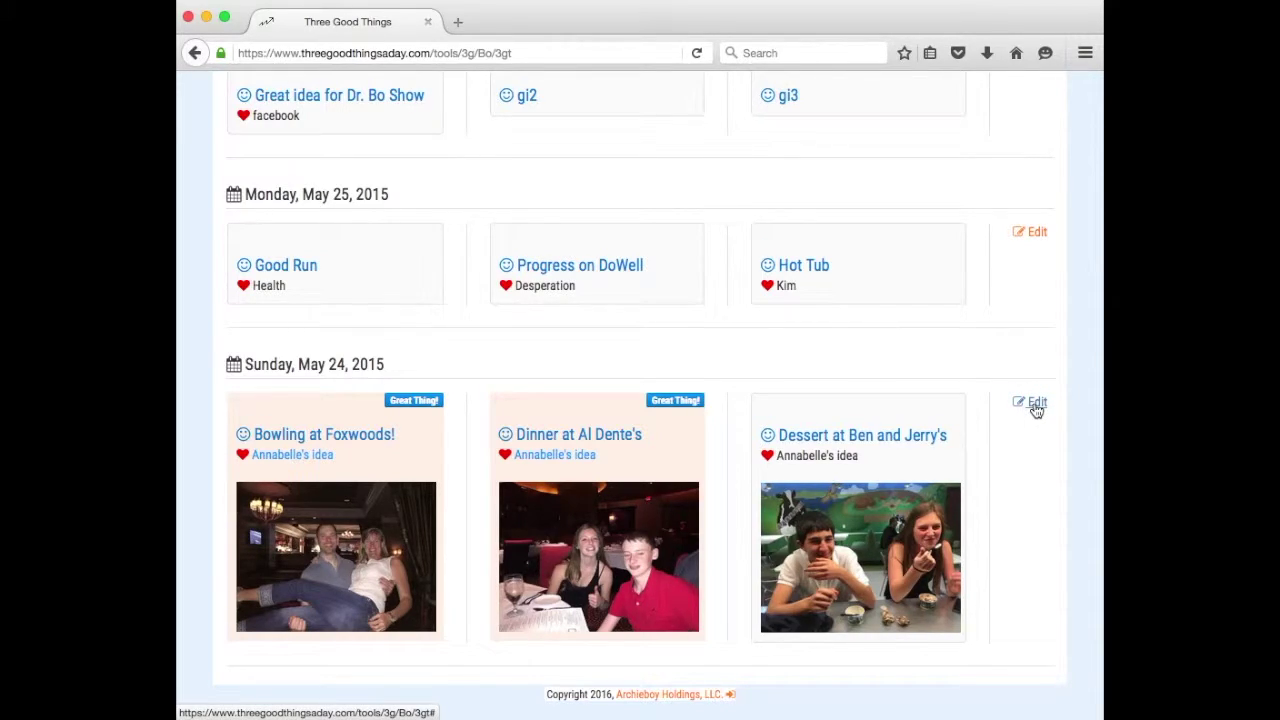
pyautogui.scroll(3, 1036, 410)
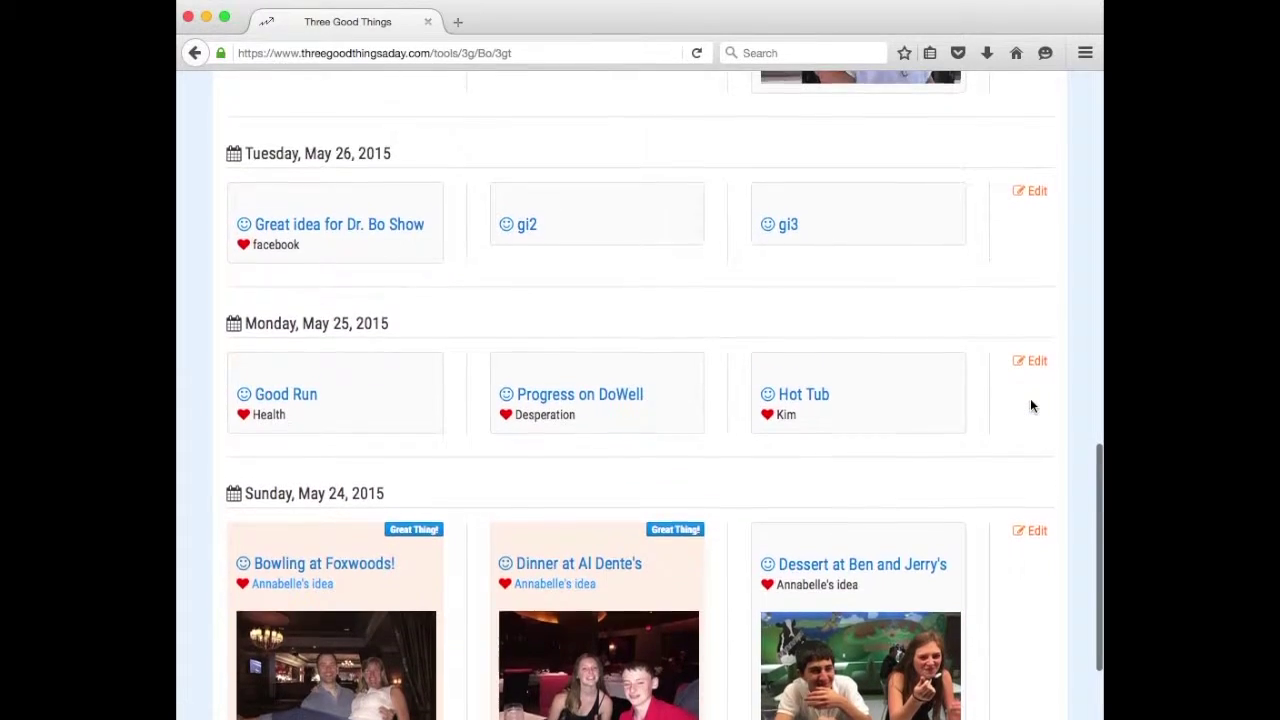
pyautogui.scroll(3, 1031, 400)
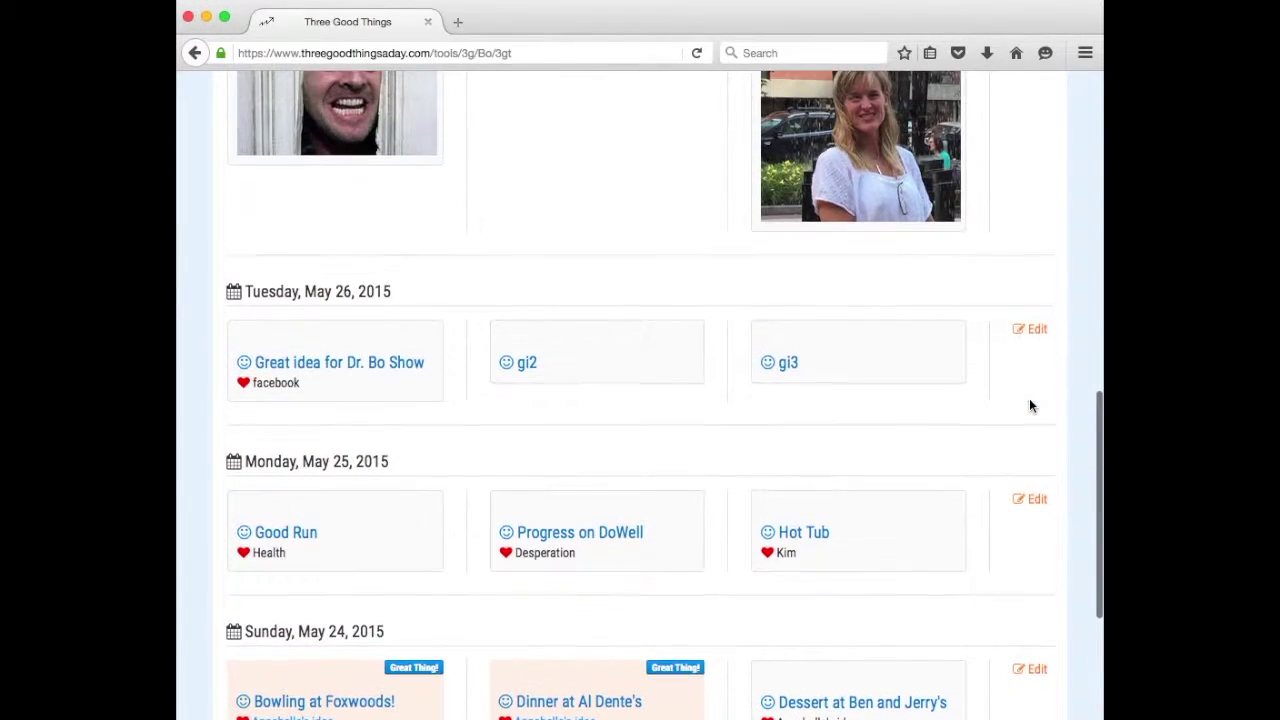
pyautogui.scroll(5, 1030, 405)
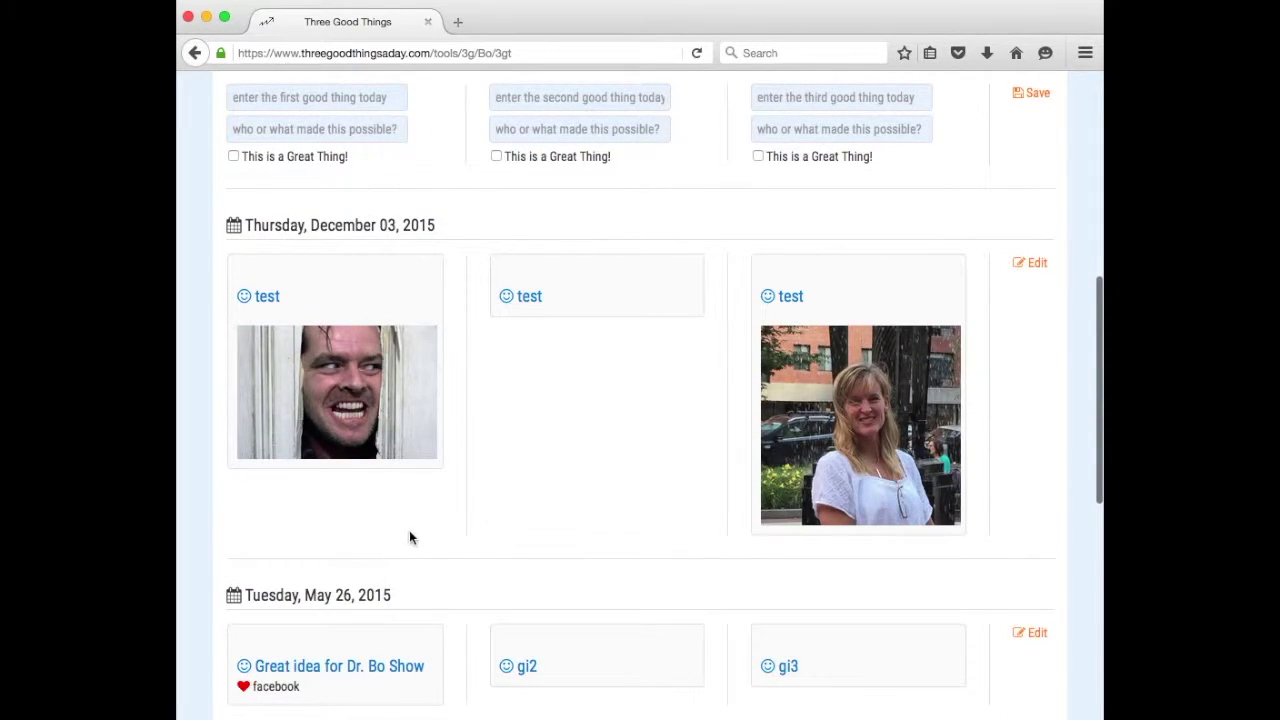
pyautogui.scroll(6, 411, 530)
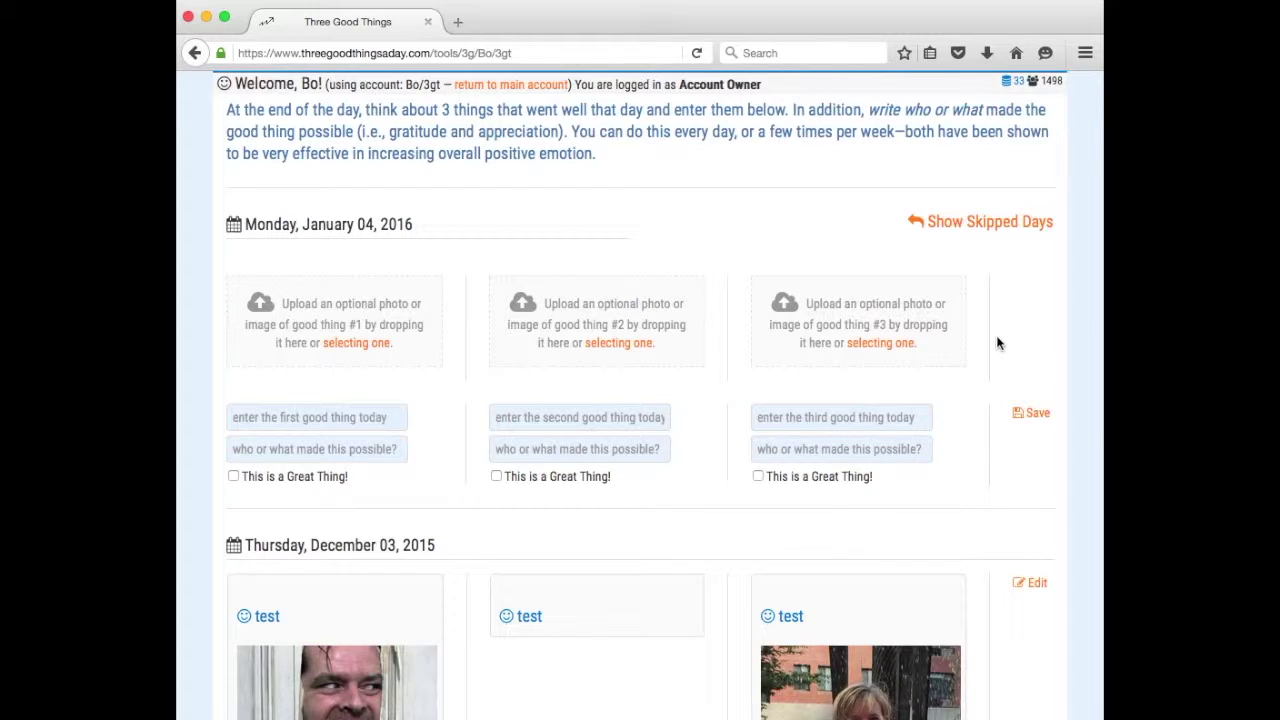
# - Show the journal's skipped days, review them back to mid-December 2015, and return to the page's beginning
pyautogui.click(974, 225)
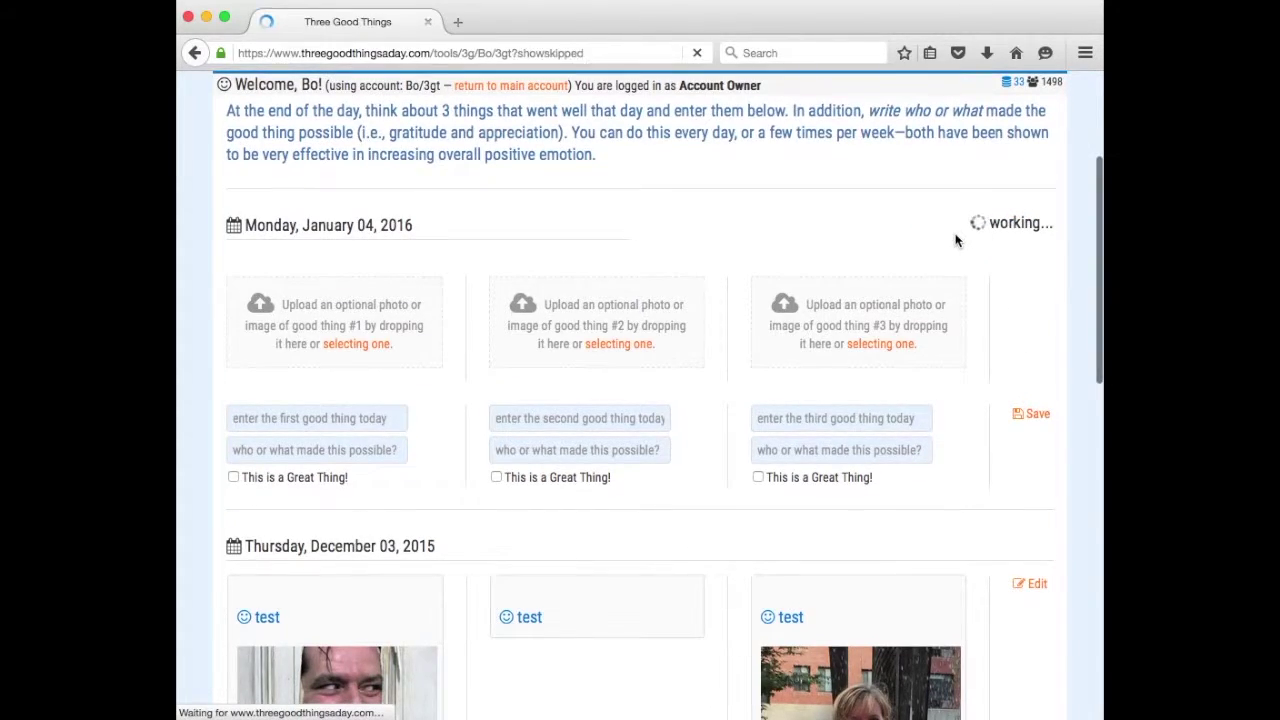
pyautogui.scroll(-5, 588, 358)
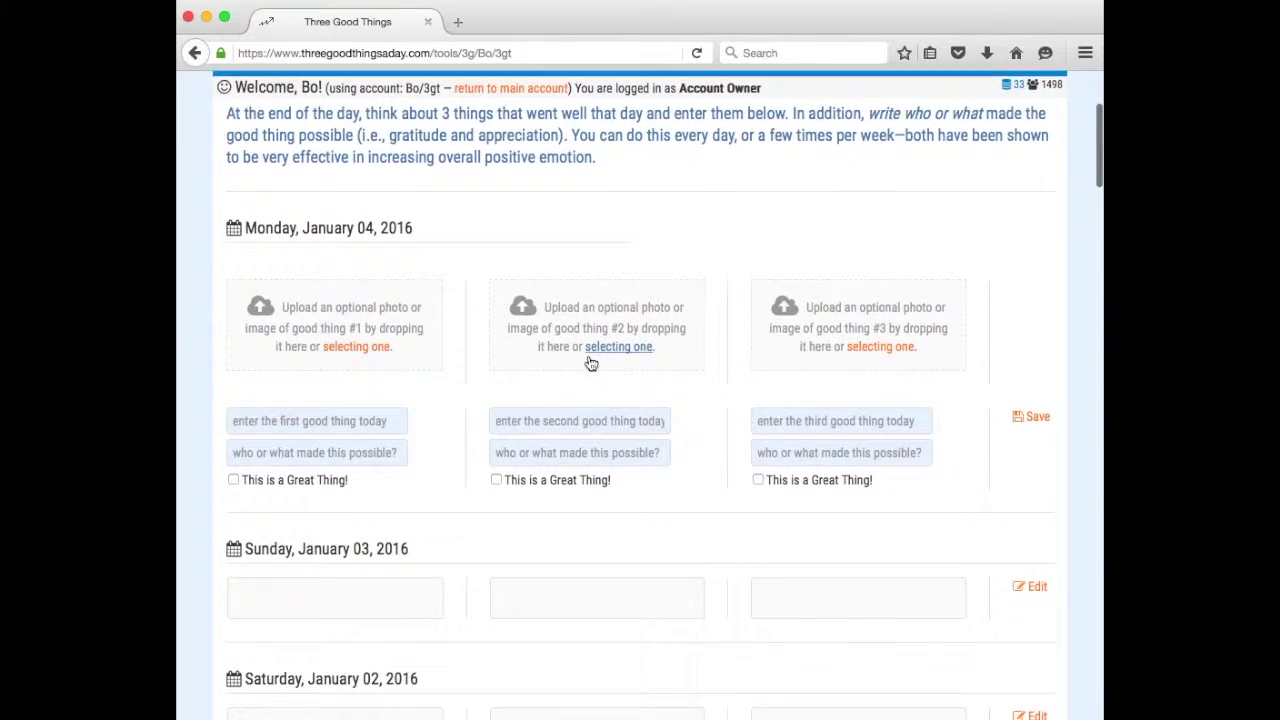
pyautogui.scroll(-10, 592, 367)
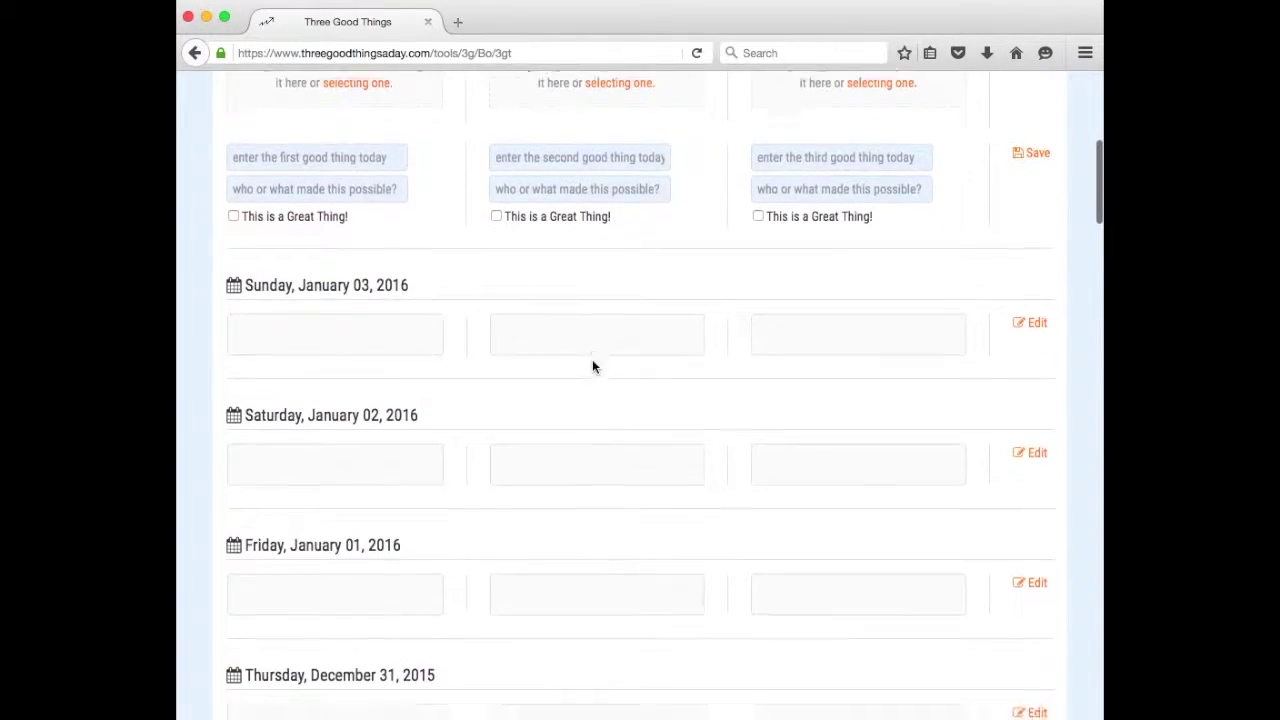
pyautogui.scroll(-9, 591, 367)
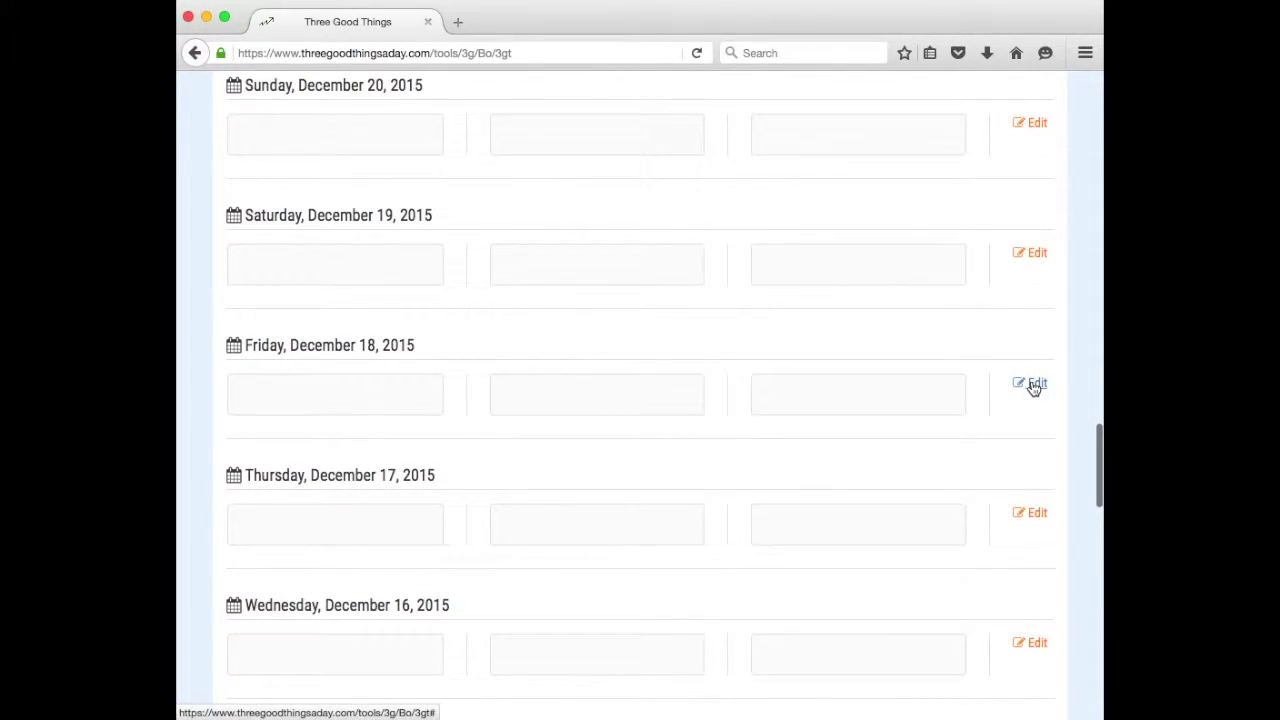
pyautogui.scroll(19, 1035, 388)
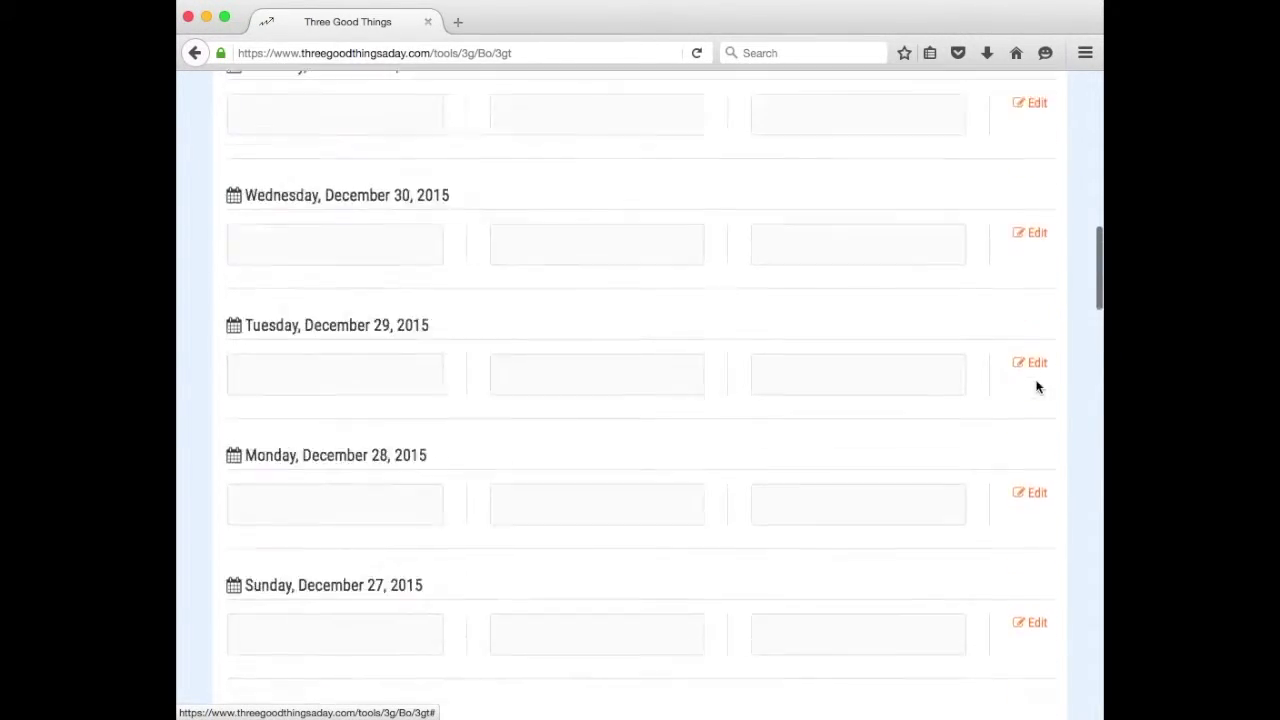
pyautogui.scroll(3, 1037, 388)
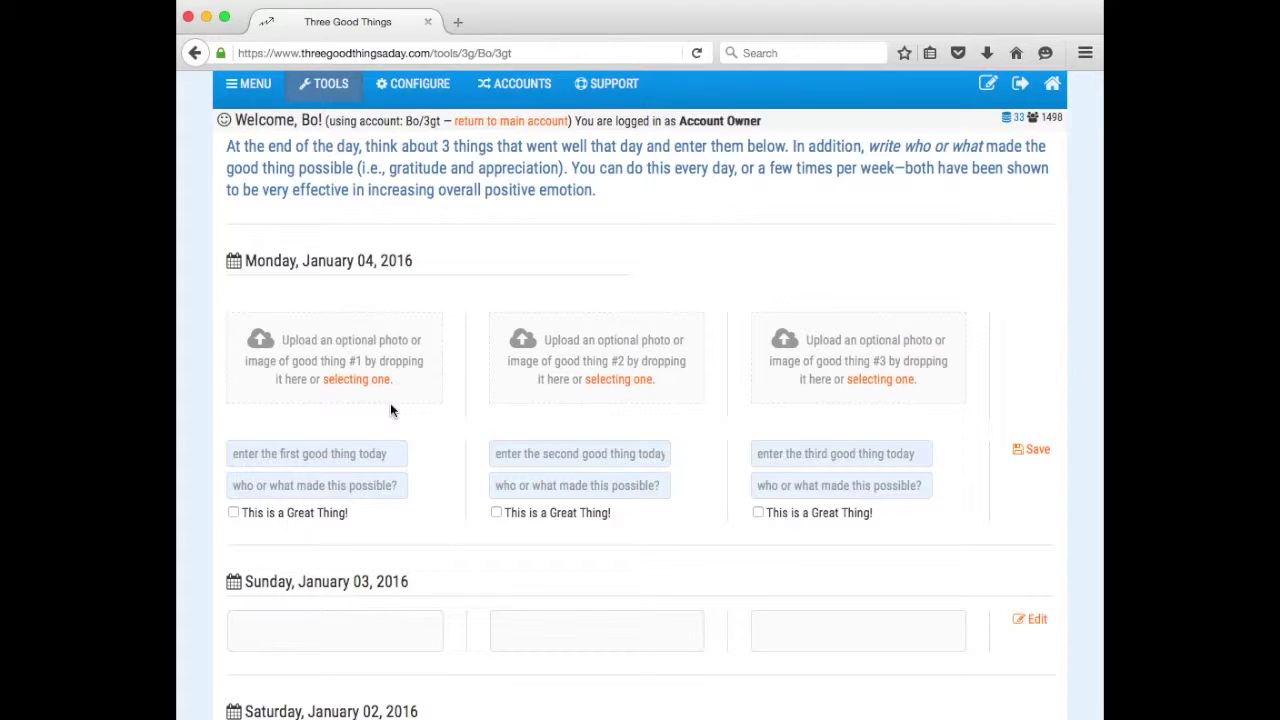
pyautogui.scroll(4, 358, 406)
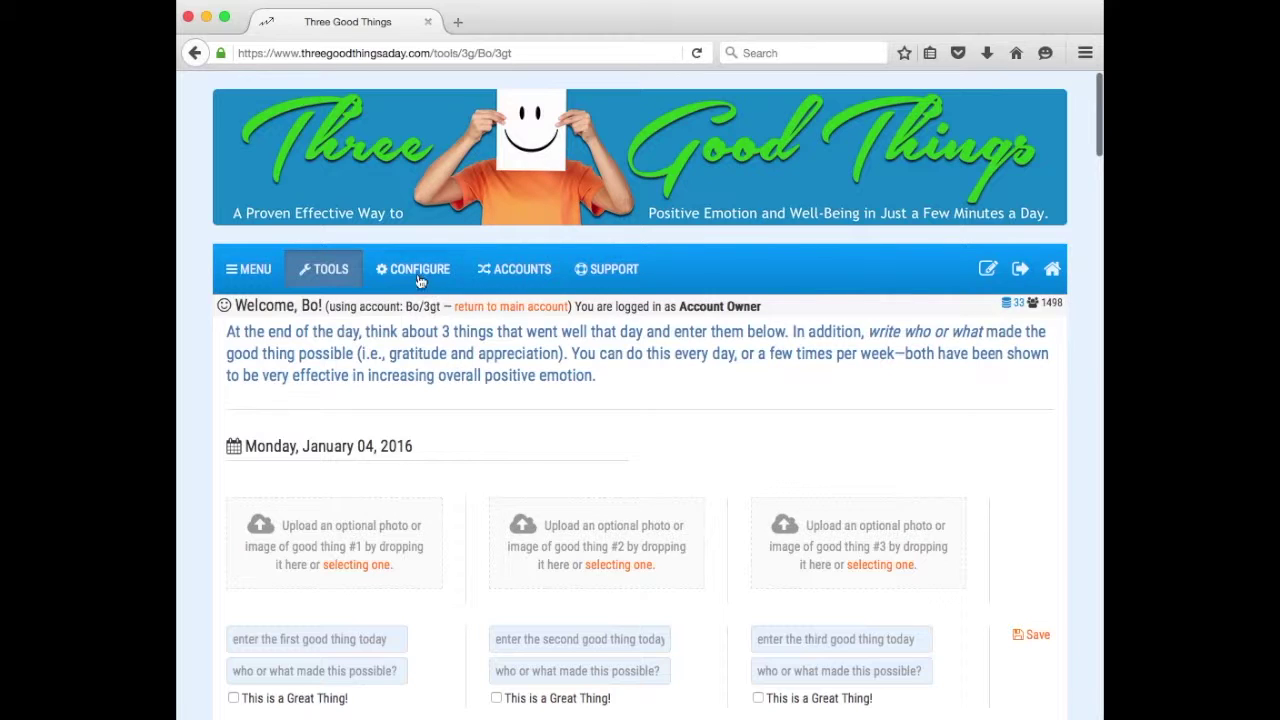
# - Fill in the first good thing for Monday, January 04, 2016 as "Had a good breakfast", made possible by "will power"
pyautogui.scroll(-1, 480, 446)
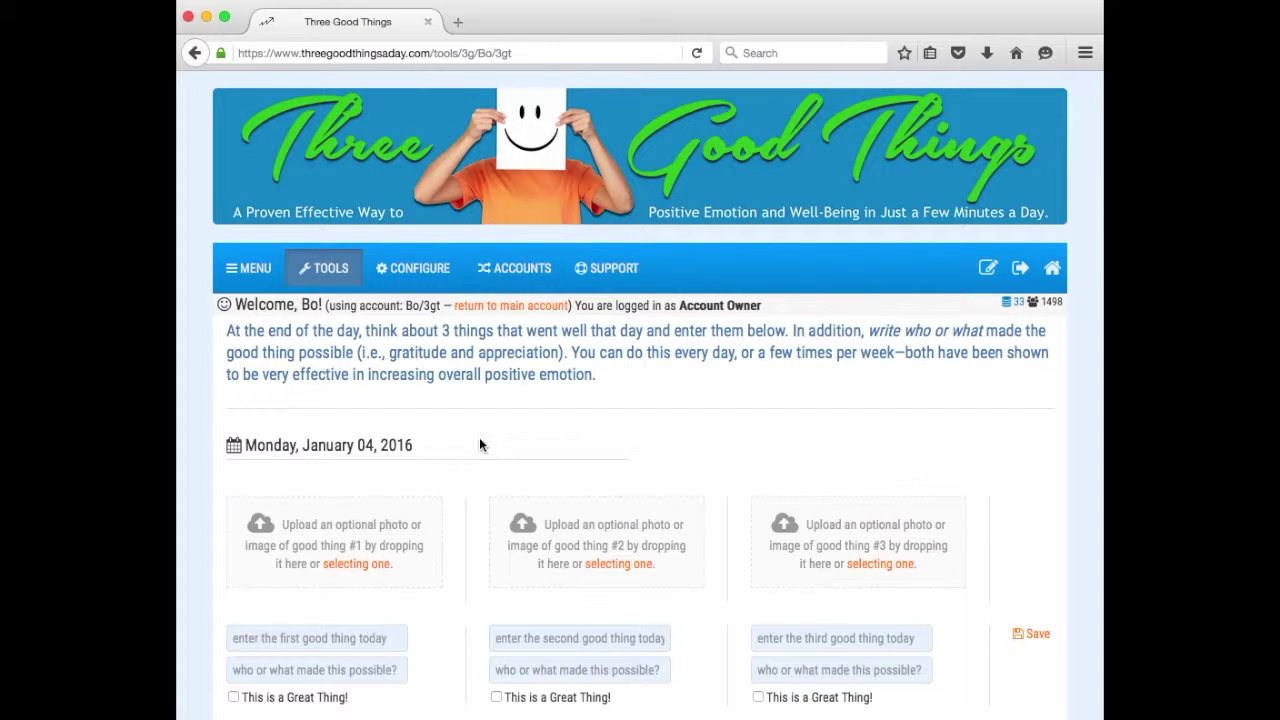
pyautogui.scroll(-2, 463, 449)
pyautogui.scroll(-1, 462, 455)
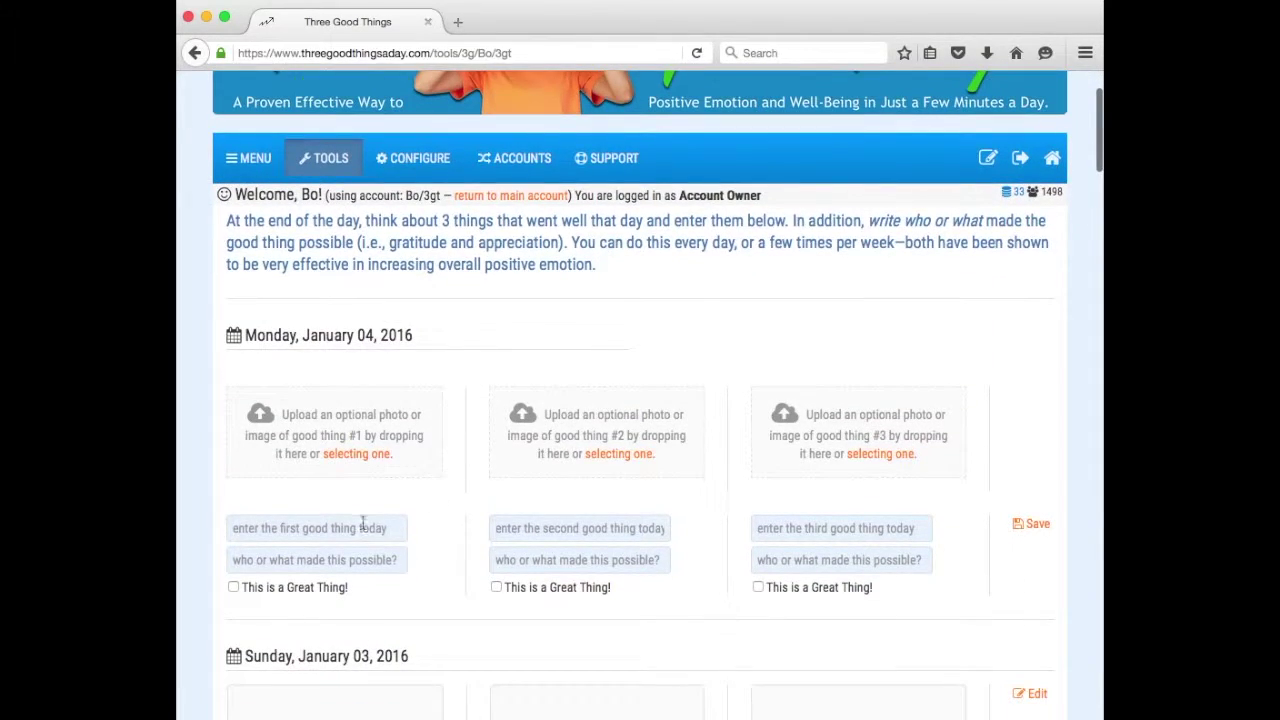
pyautogui.click(327, 534)
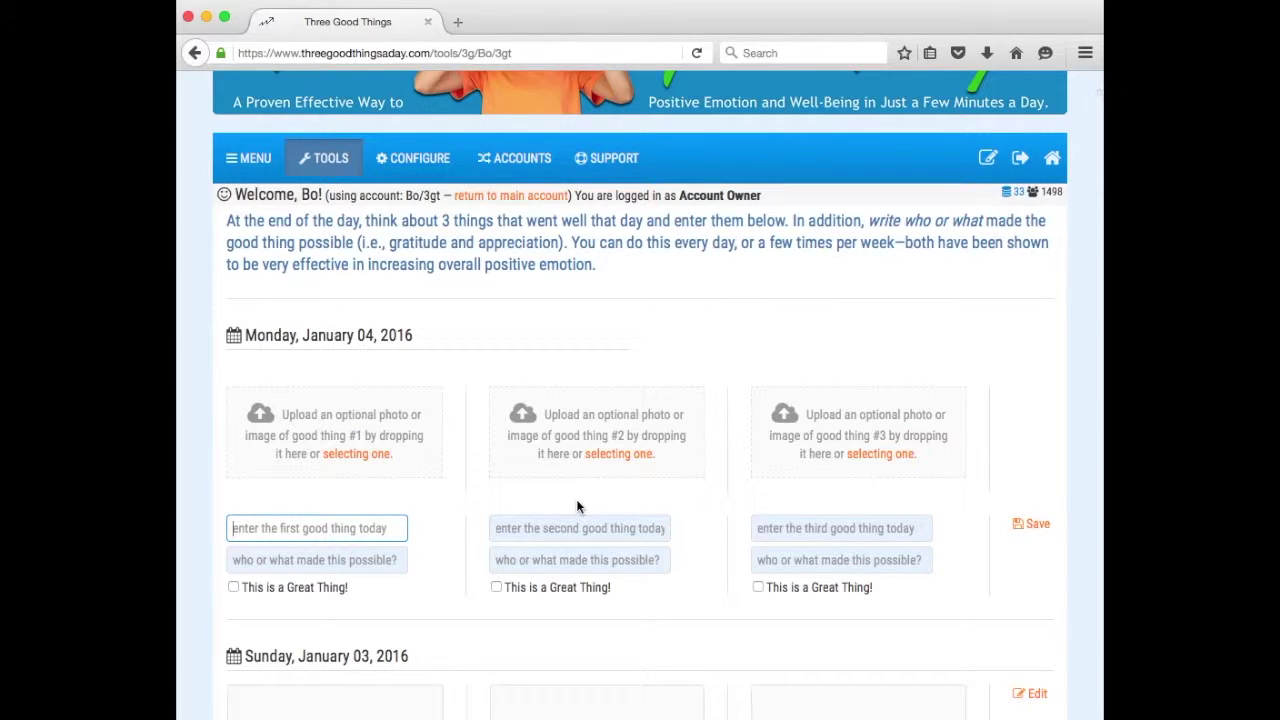
pyautogui.write('Had a good brea')
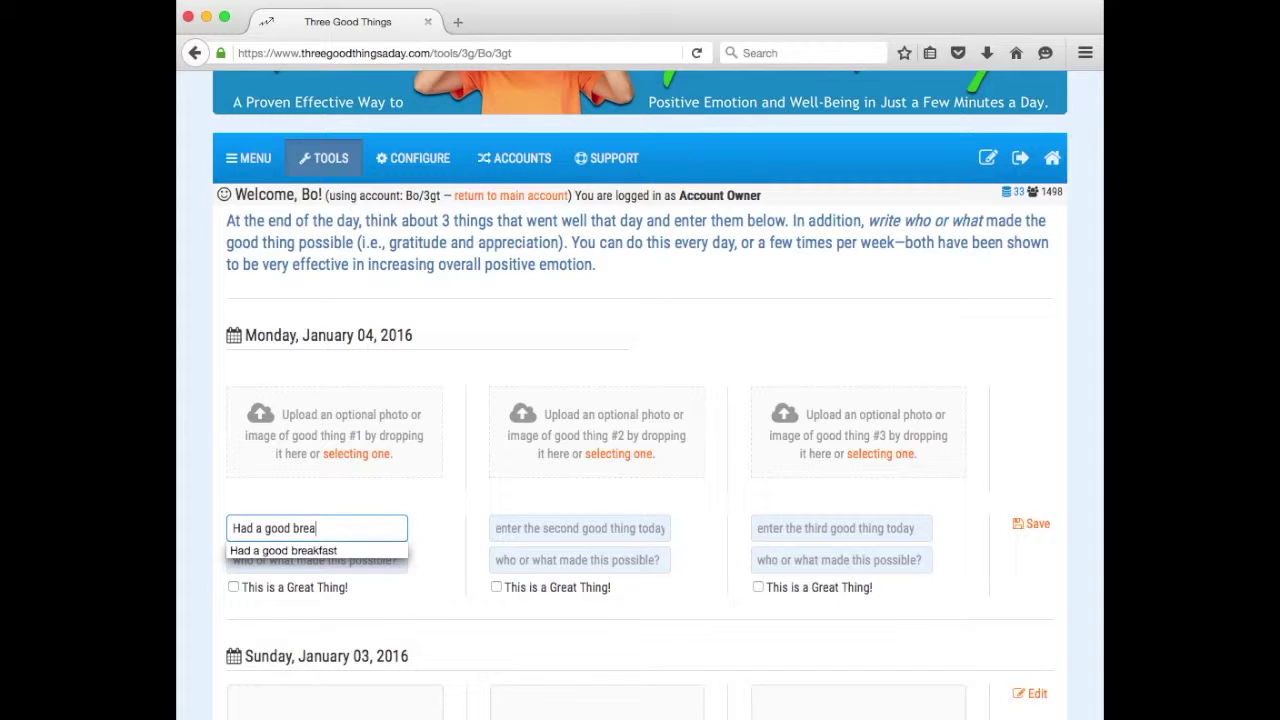
pyautogui.write('kfasst')
pyautogui.press('BackSpace')
pyautogui.press('BackSpace')
pyautogui.write('t')
pyautogui.click(319, 505)
pyautogui.click(287, 562)
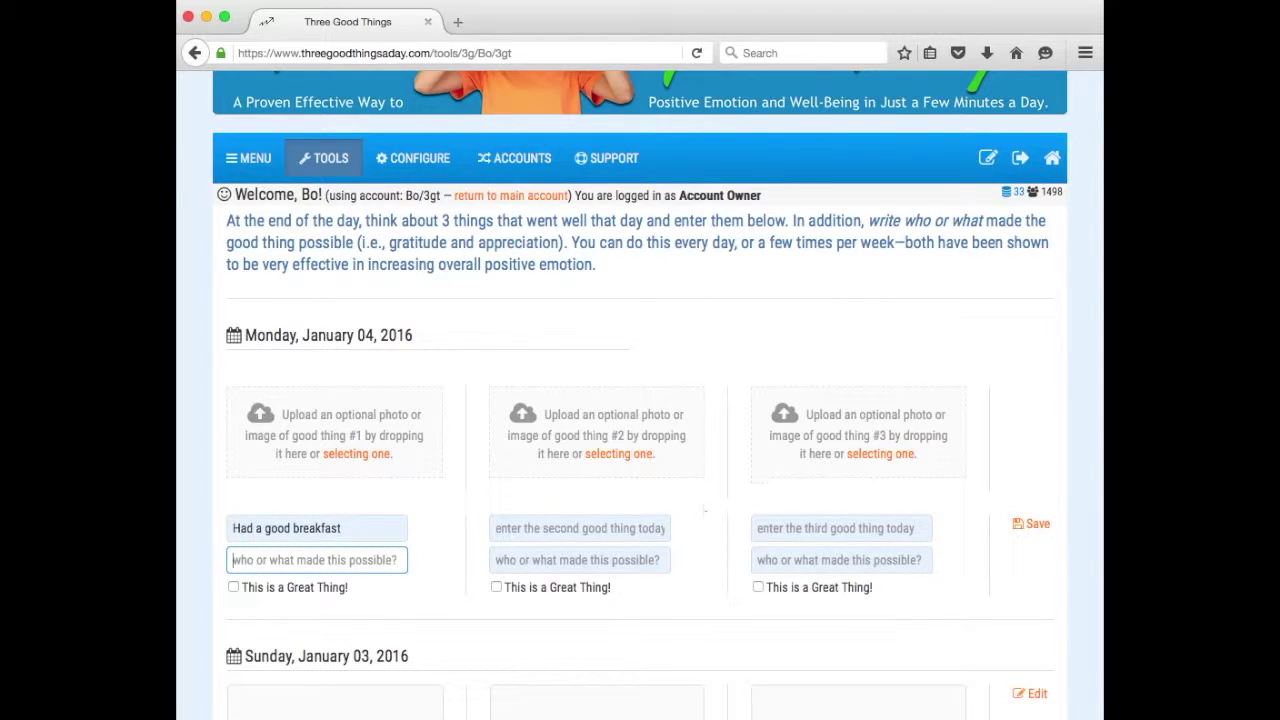
pyautogui.write('will power')
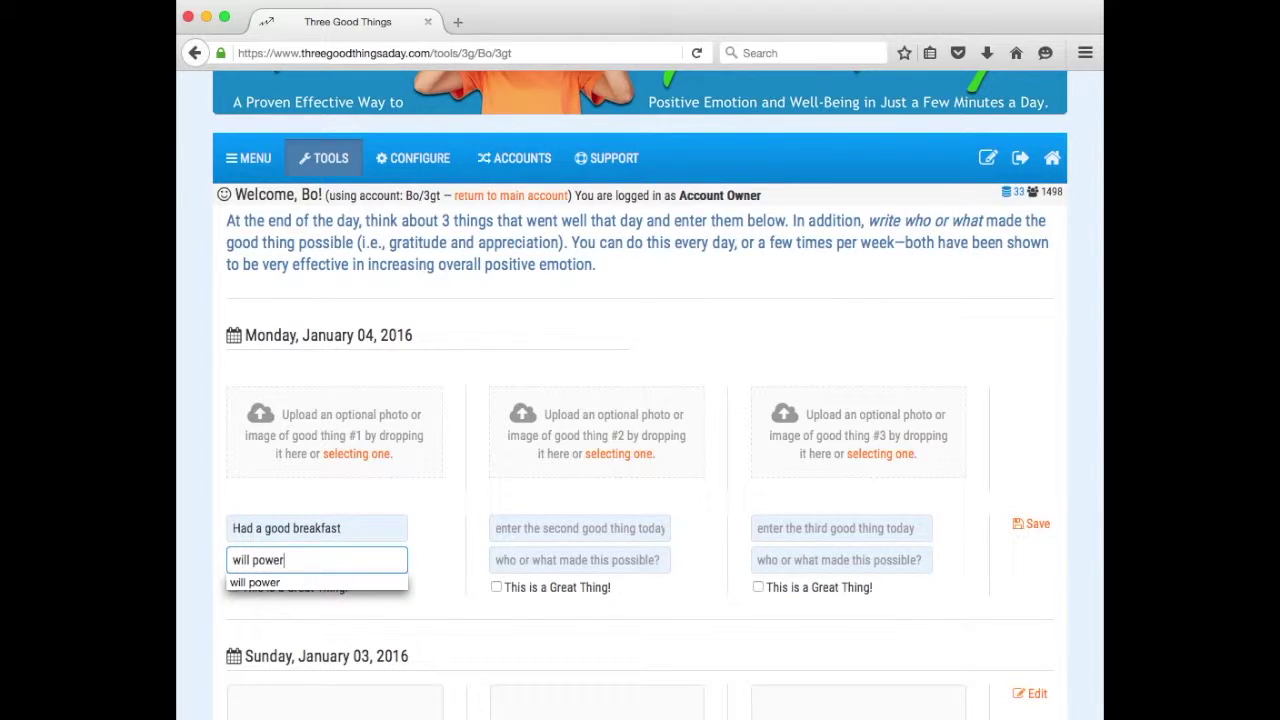
pyautogui.click(433, 511)
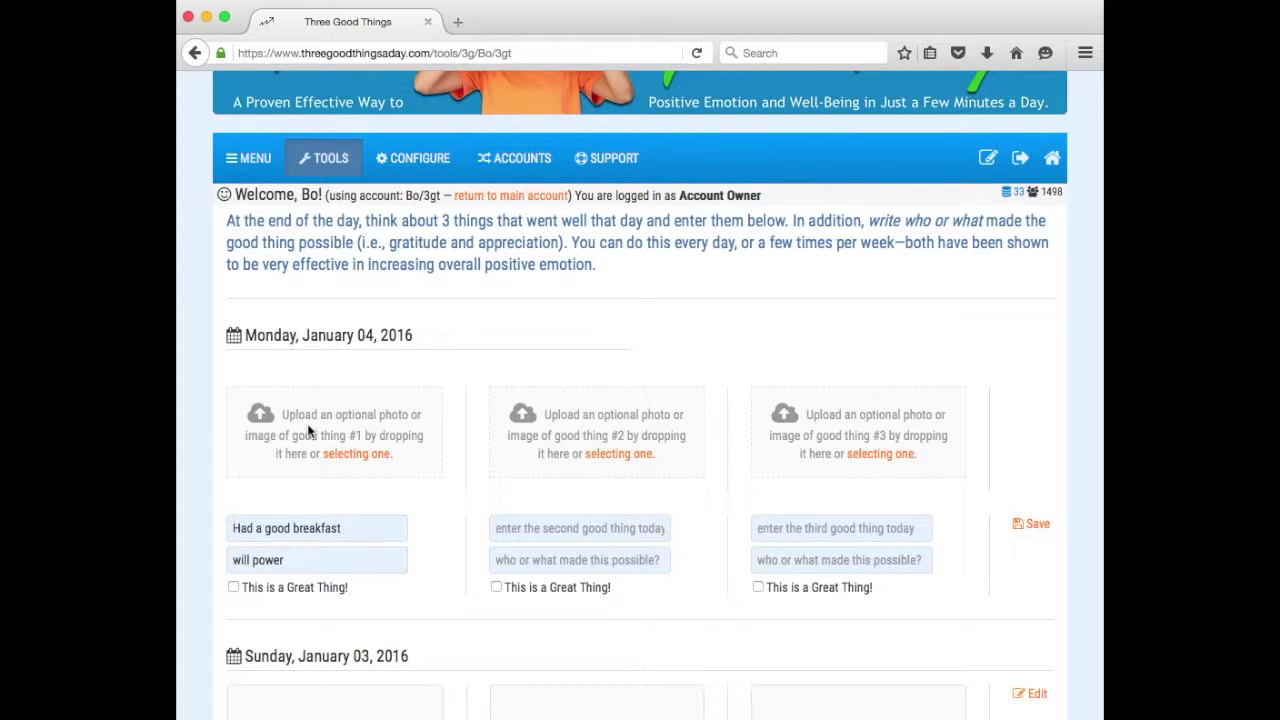
# - Fill in the second good thing with the suggested "Met a guy" entry, credit "getting out of the house", and mark it as a Great Thing
pyautogui.click(523, 531)
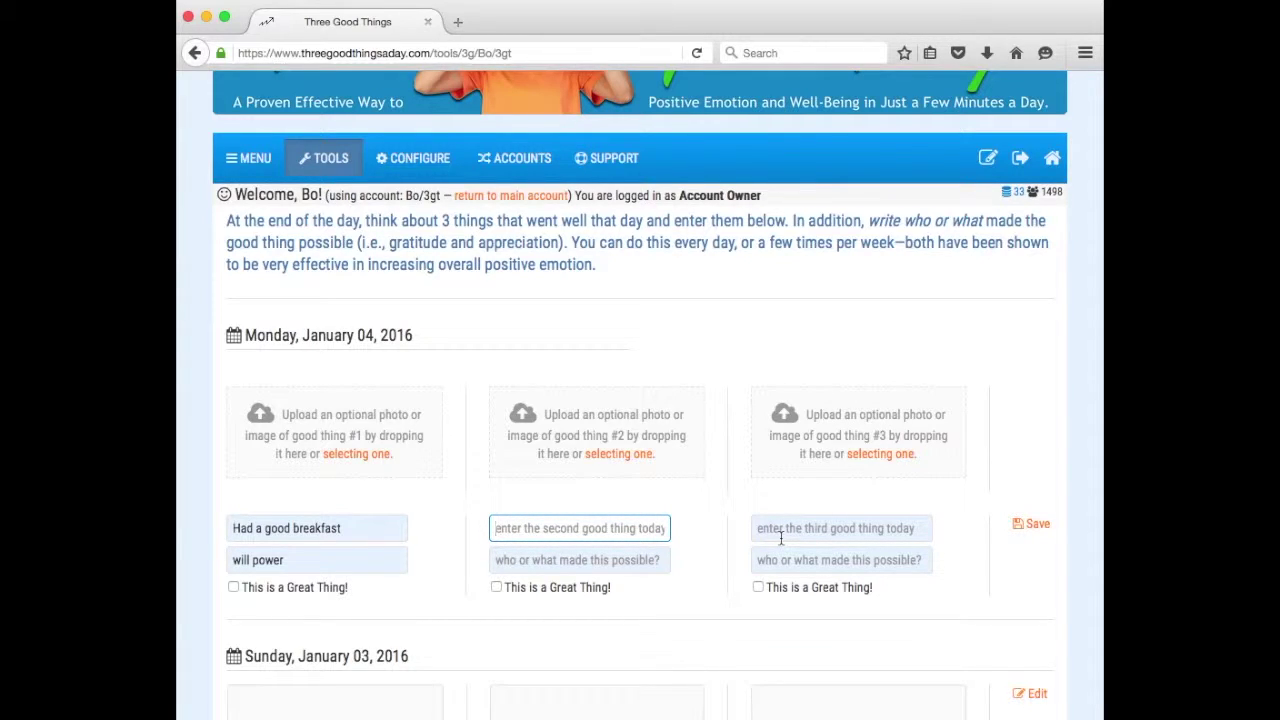
pyautogui.write('M')
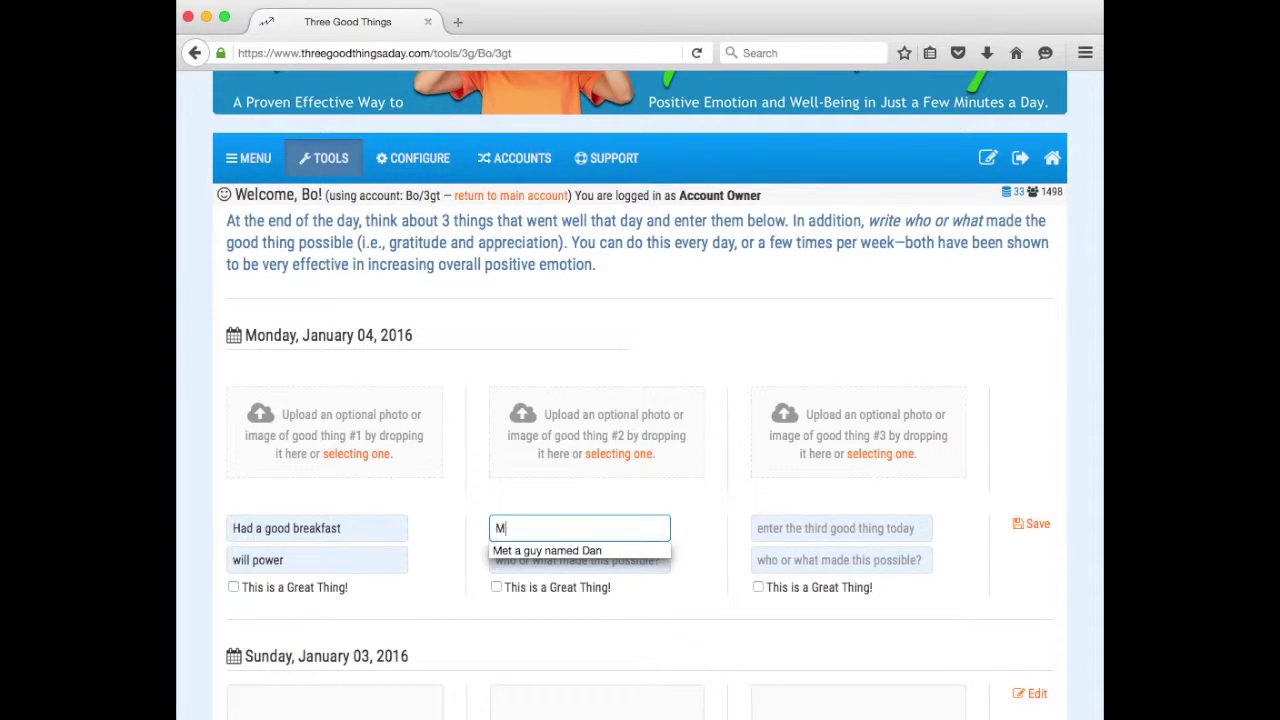
pyautogui.write('et')
pyautogui.press('Down')
pyautogui.press('Return')
pyautogui.press('Tab')
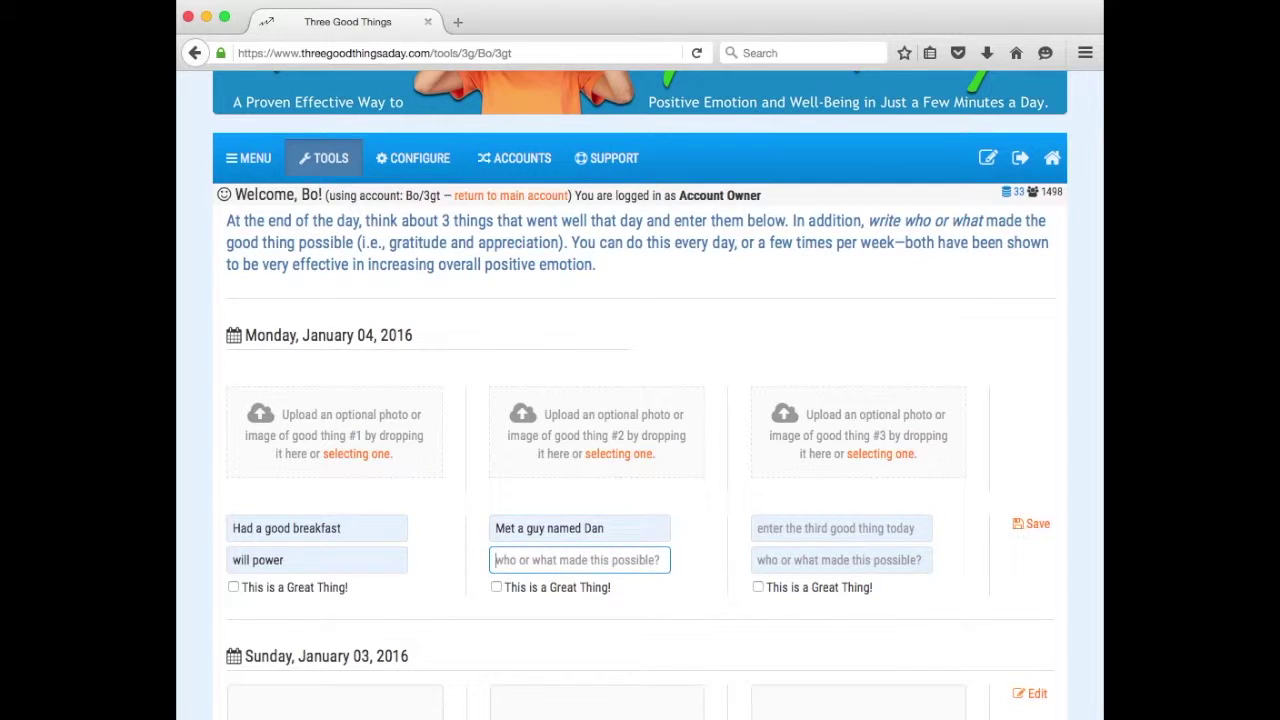
pyautogui.click(593, 560)
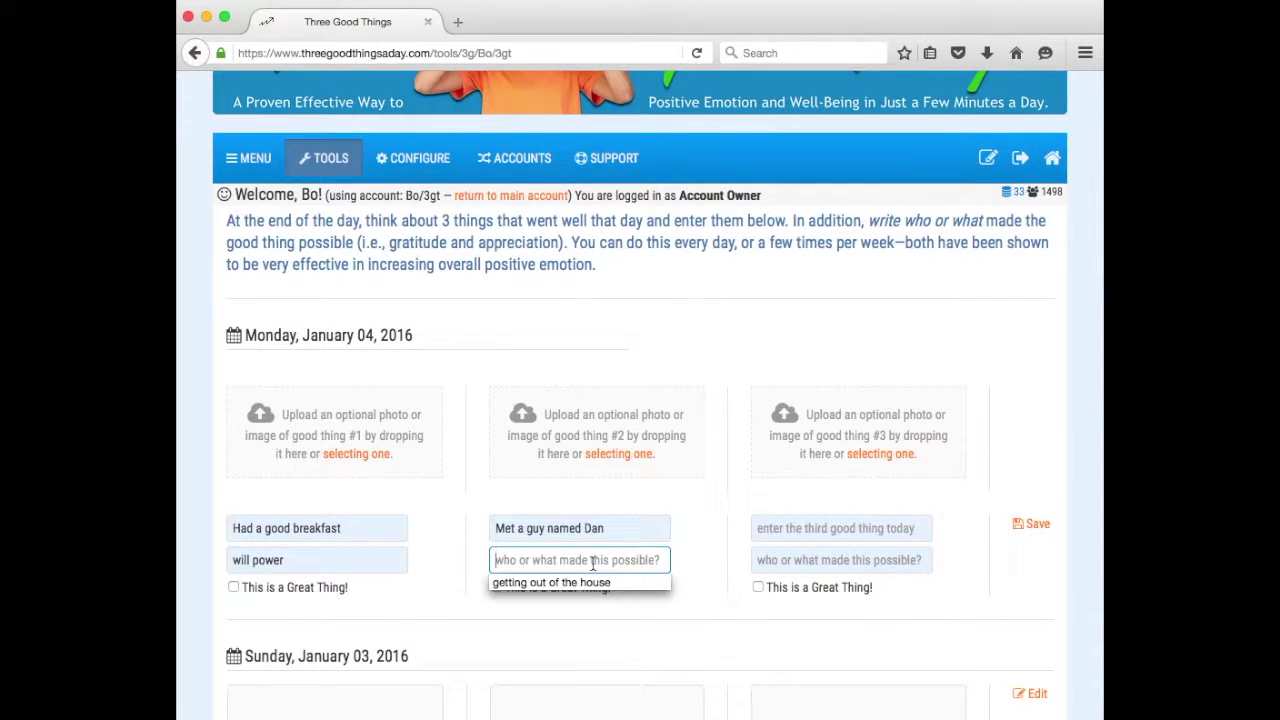
pyautogui.click(586, 582)
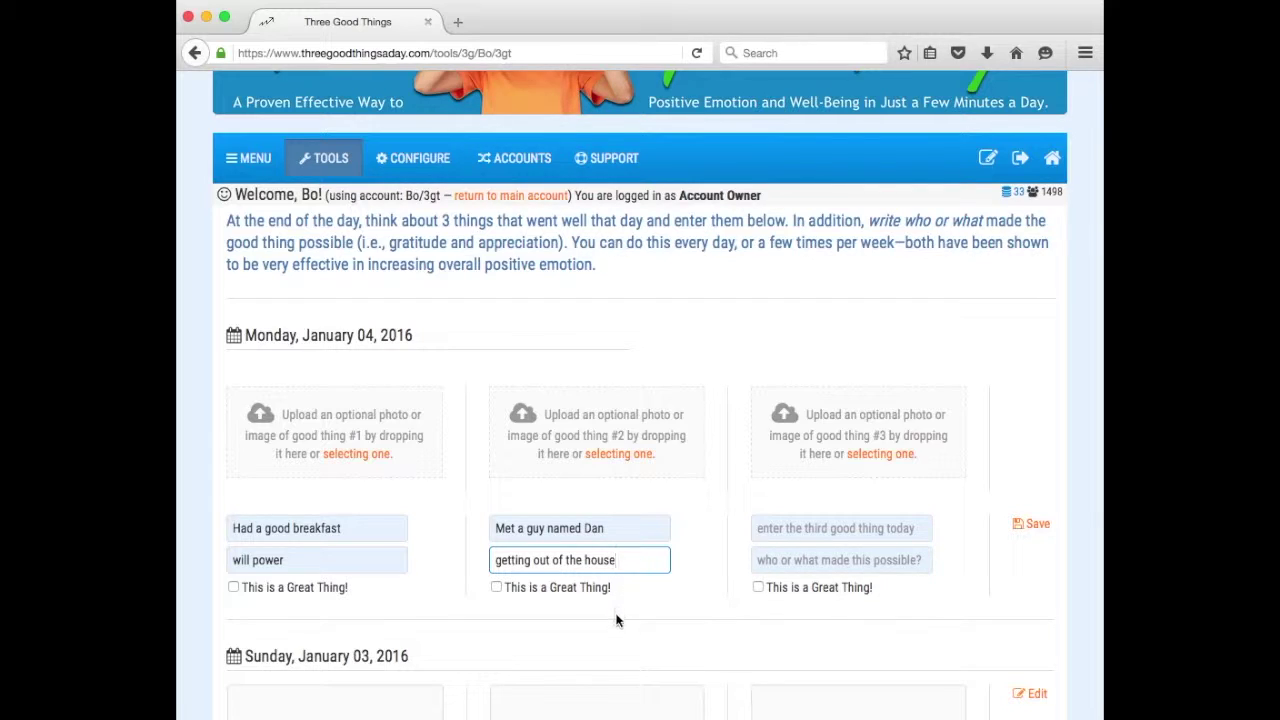
pyautogui.click(497, 588)
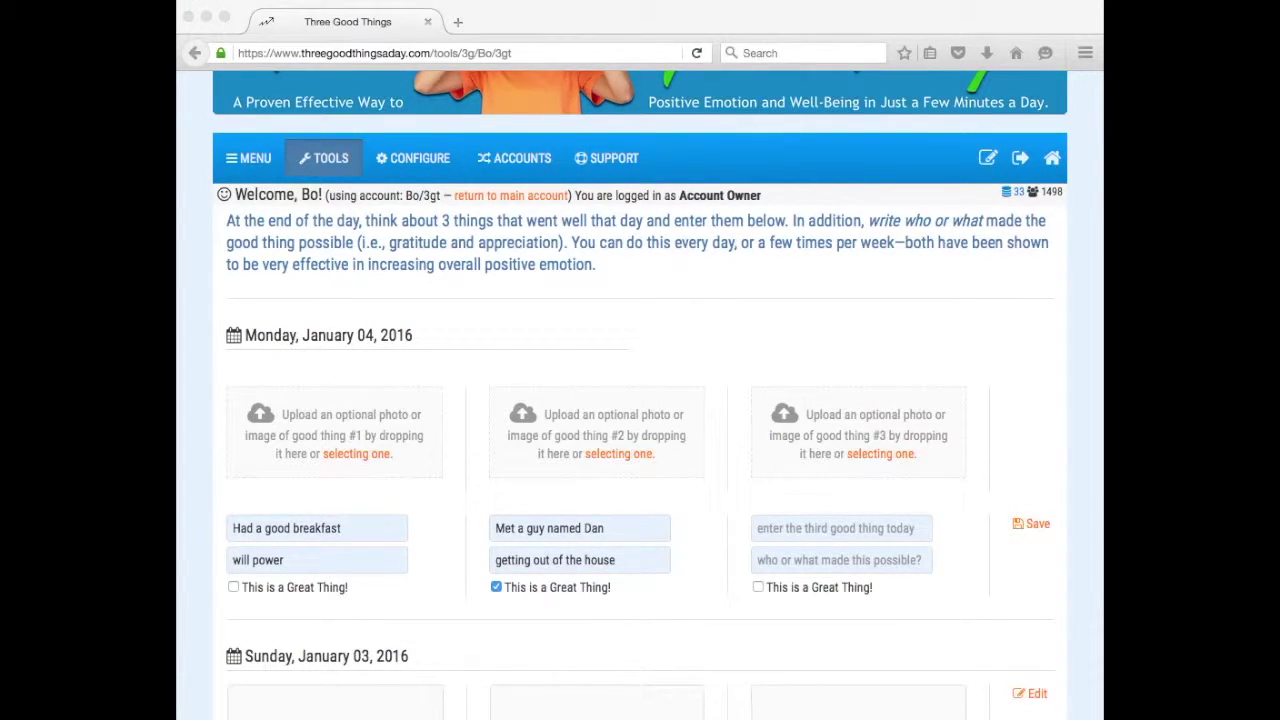
# - Upload the picture of the man in the water for the second good thing and examine the saved entry with its image options
pyautogui.moveTo(1100, 474); pyautogui.dragTo(618, 432)
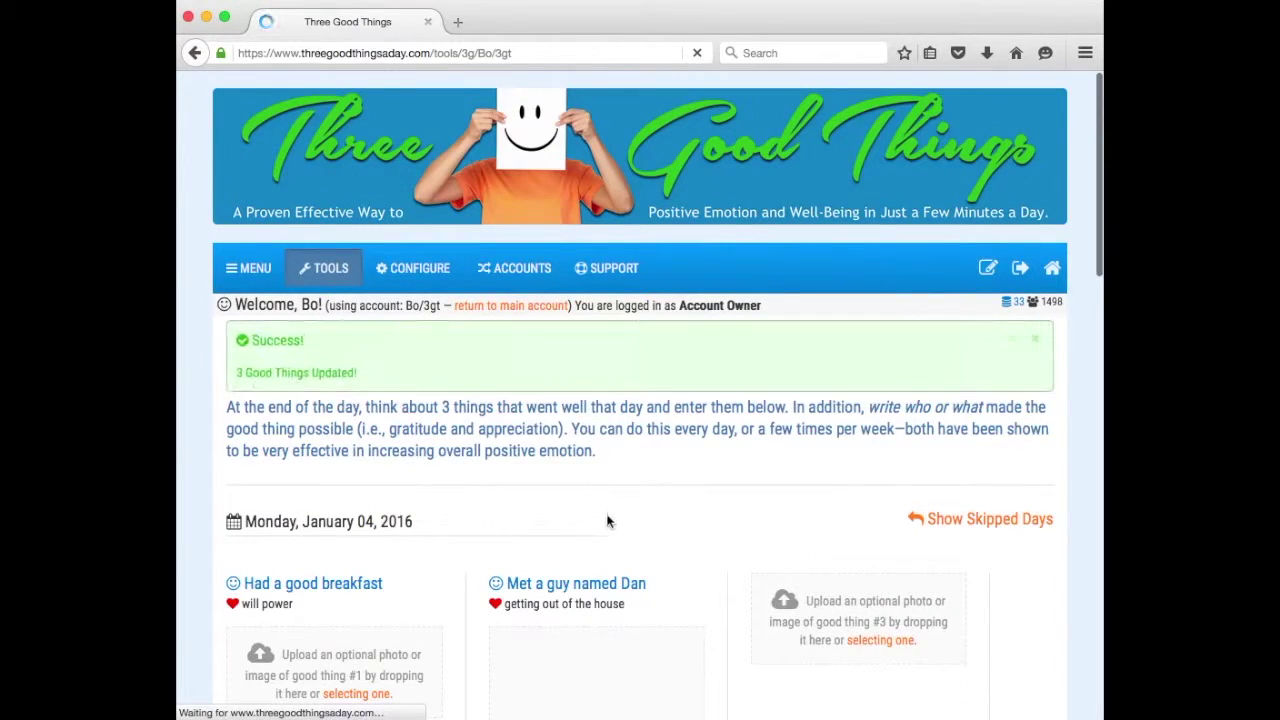
pyautogui.scroll(-5, 609, 505)
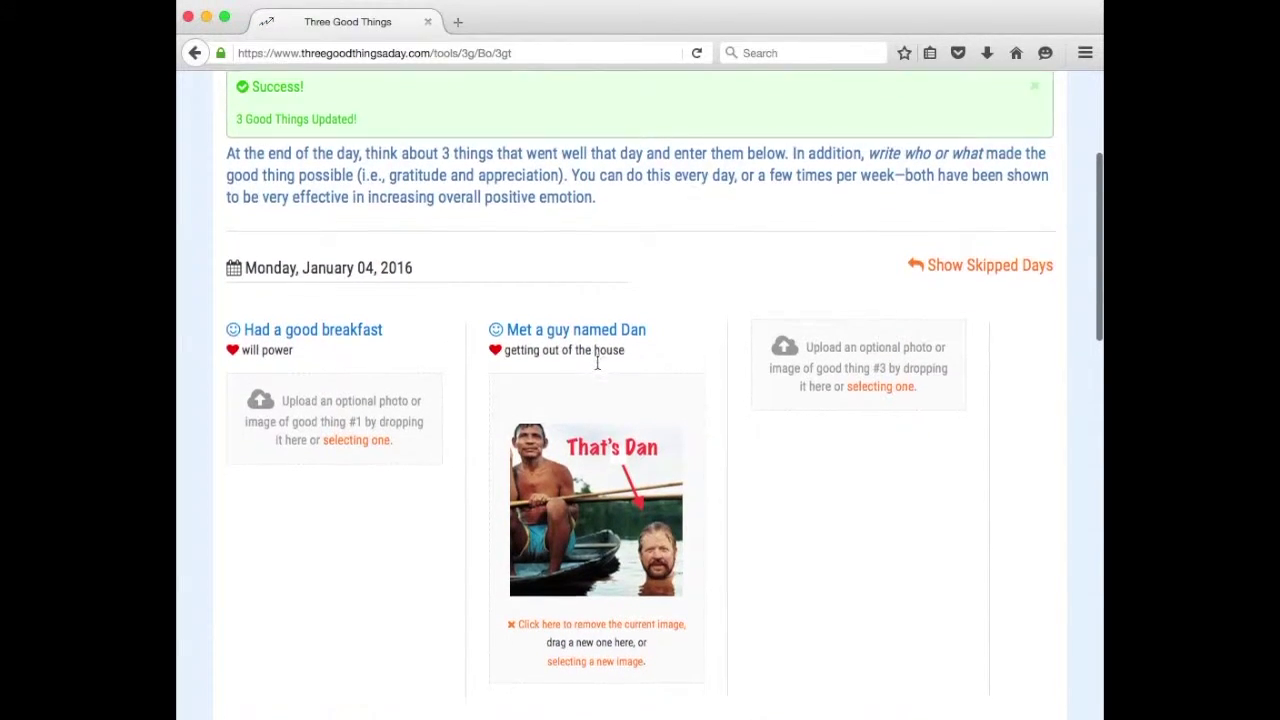
pyautogui.scroll(-3, 686, 403)
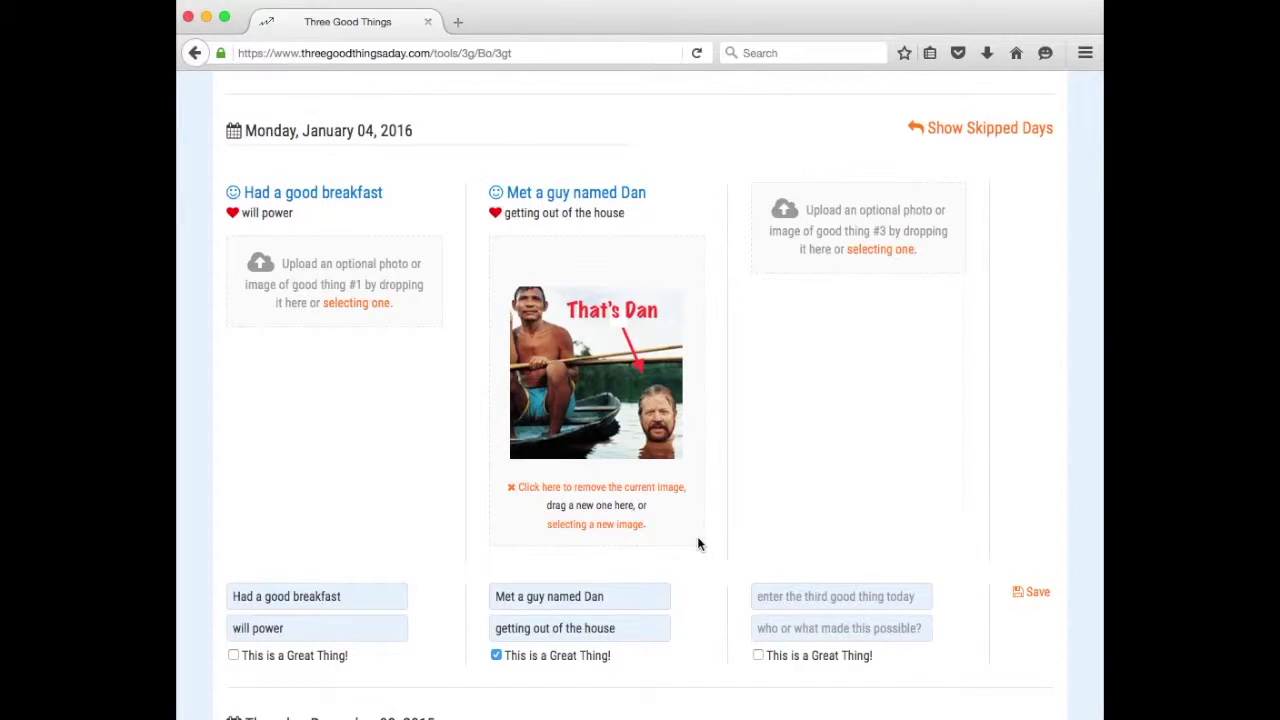
pyautogui.scroll(1, 697, 544)
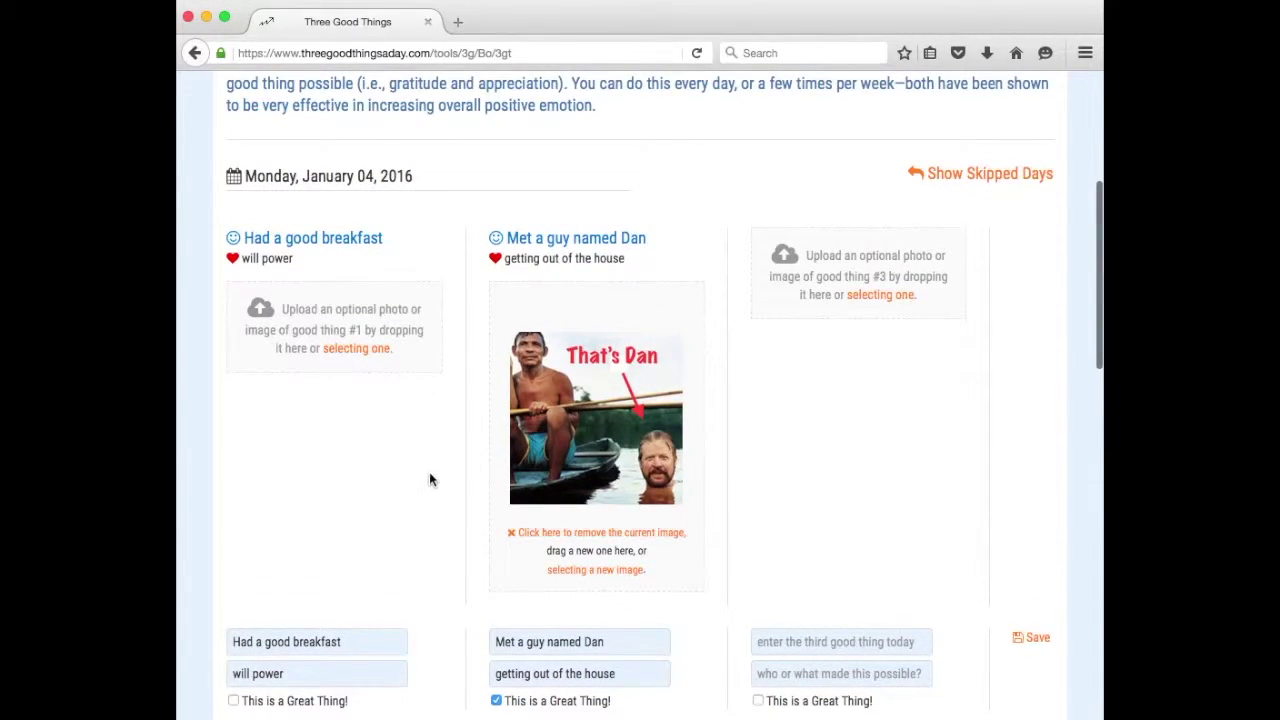
pyautogui.scroll(-1, 405, 530)
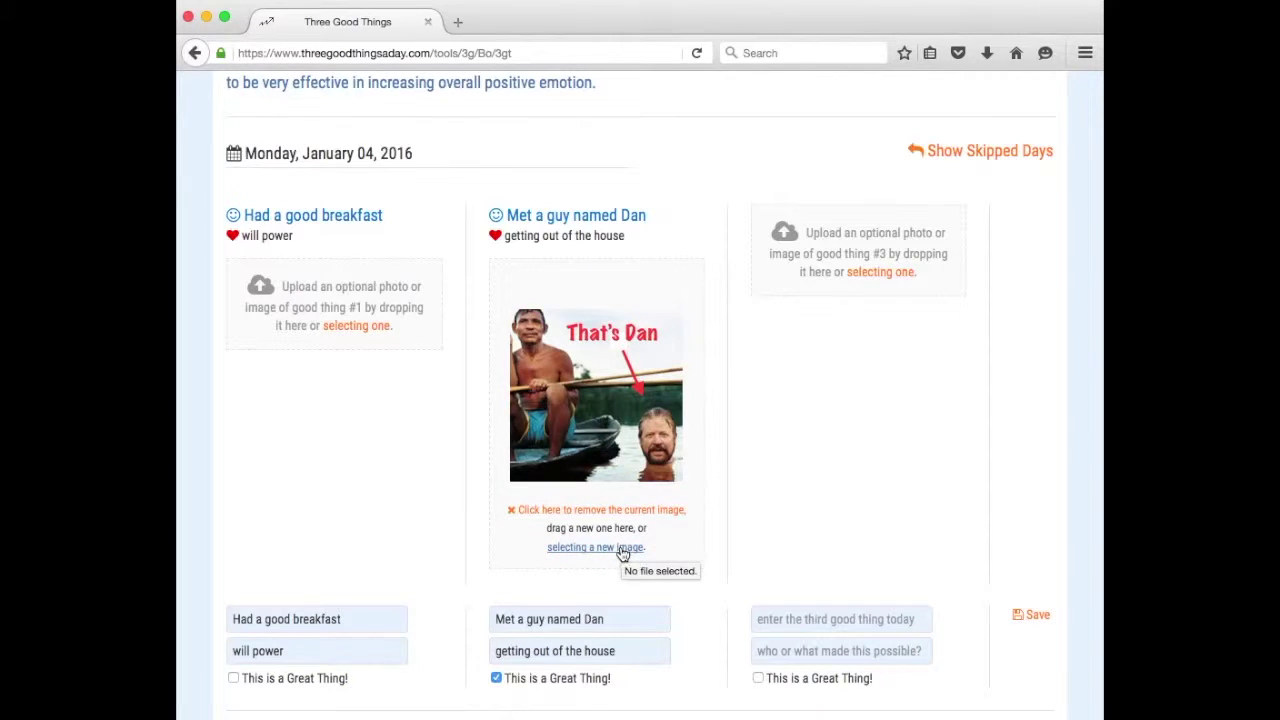
# - Review the journal from the January 04, 2016 entry down to Thursday, December 03, 2015, and dismiss the success notice
pyautogui.scroll(-4, 649, 592)
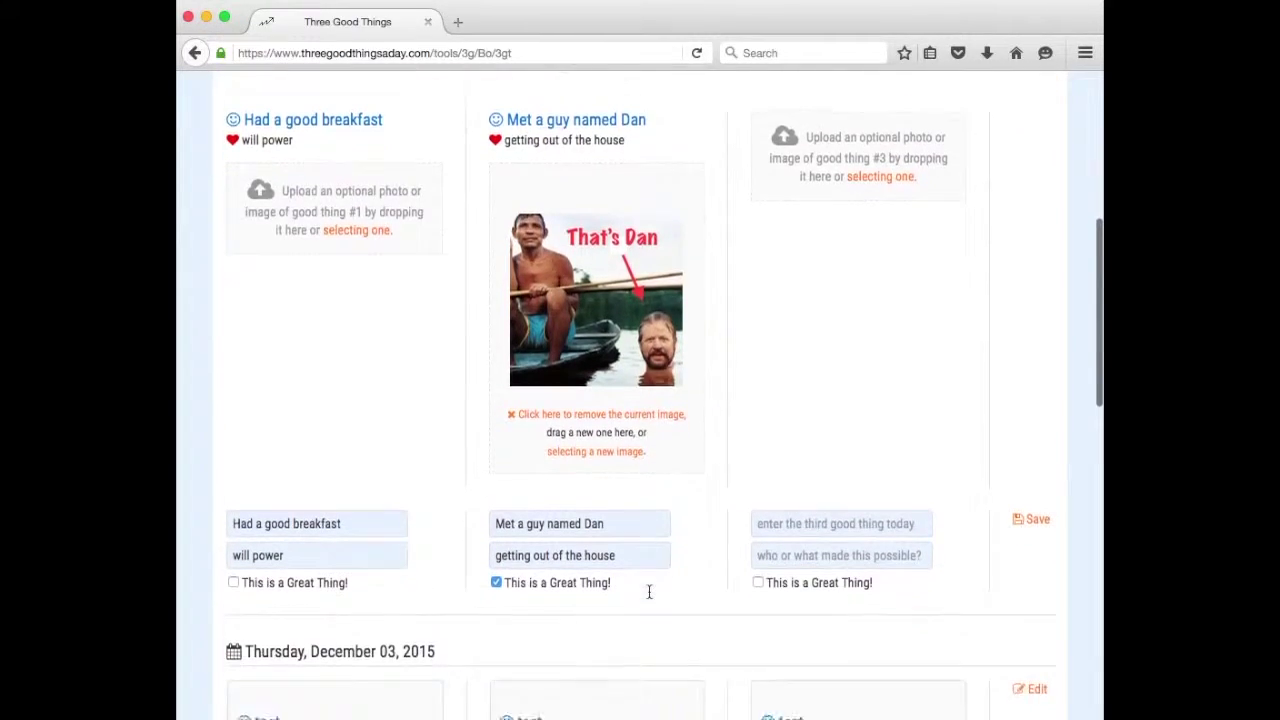
pyautogui.scroll(-2, 649, 592)
pyautogui.scroll(-1, 649, 580)
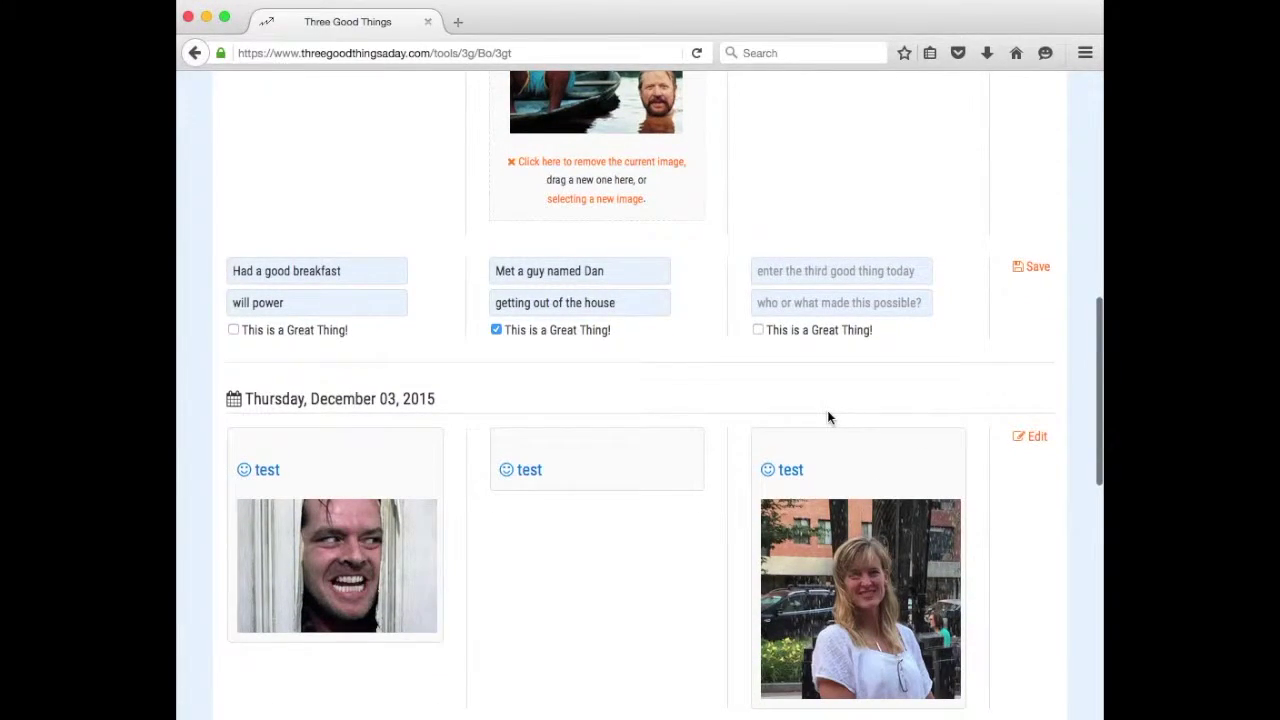
pyautogui.scroll(5, 828, 411)
pyautogui.scroll(5, 828, 411)
pyautogui.scroll(-1, 828, 415)
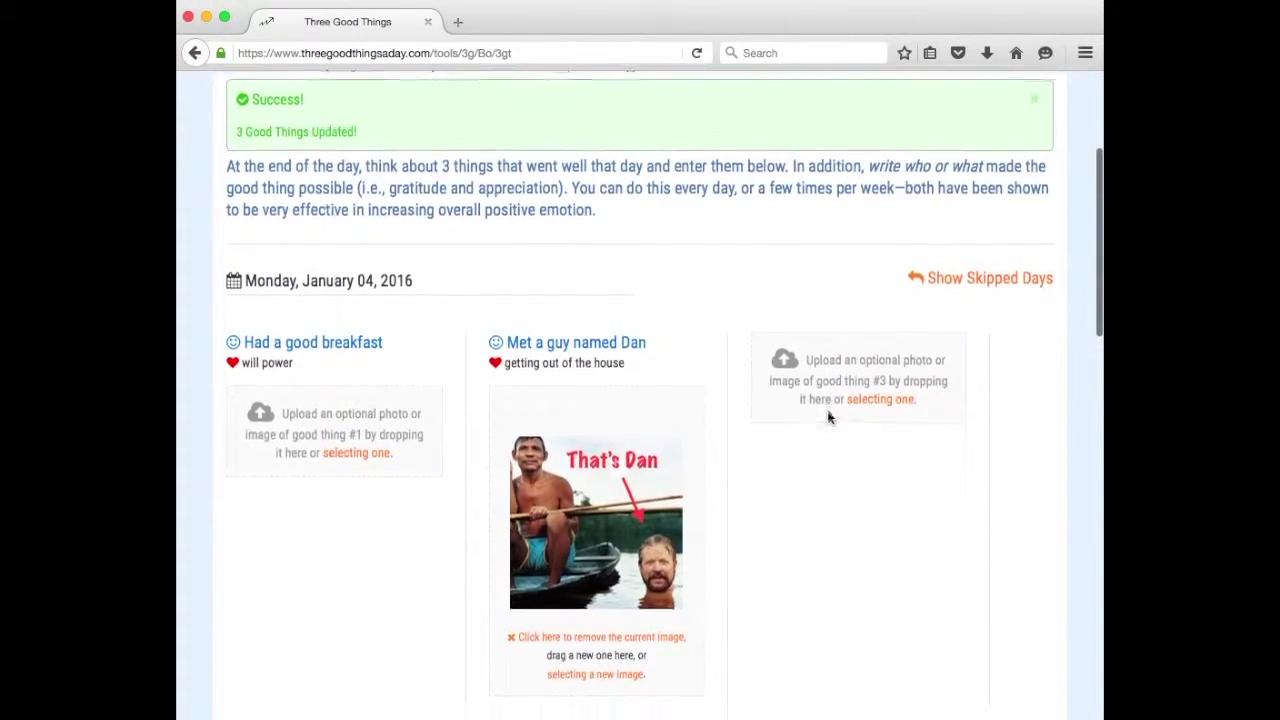
pyautogui.scroll(2, 827, 417)
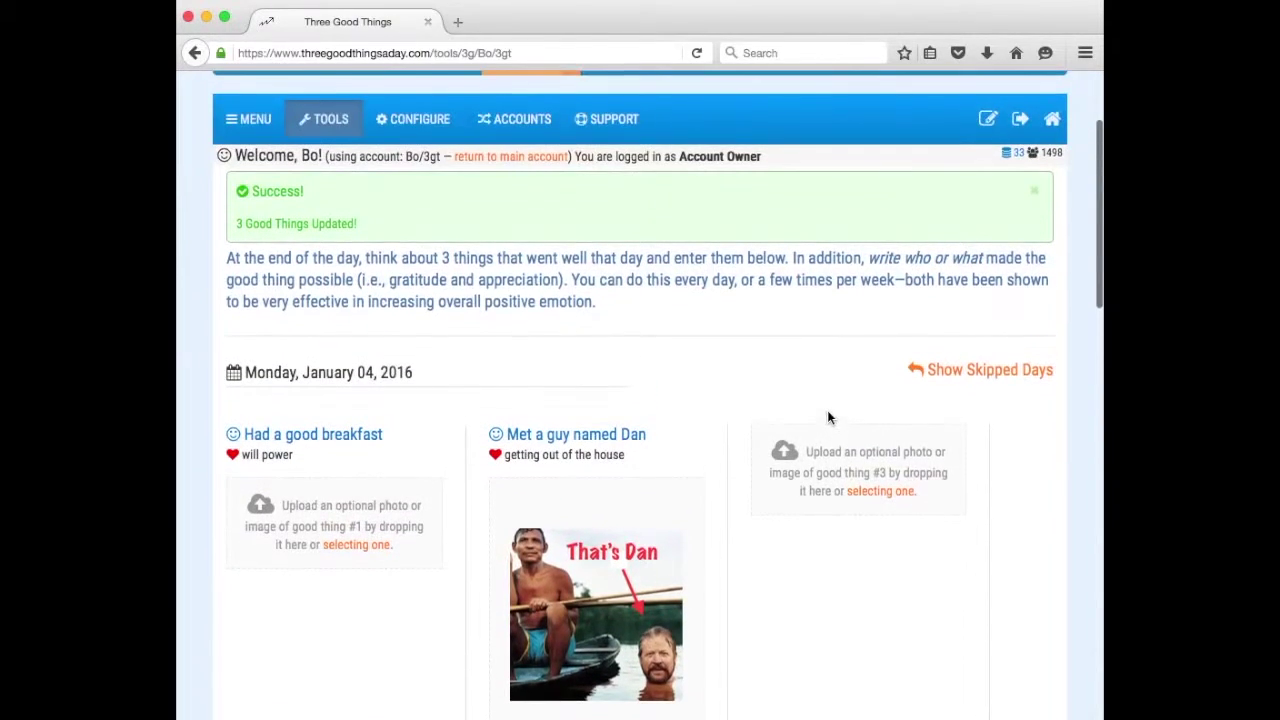
pyautogui.click(1034, 191)
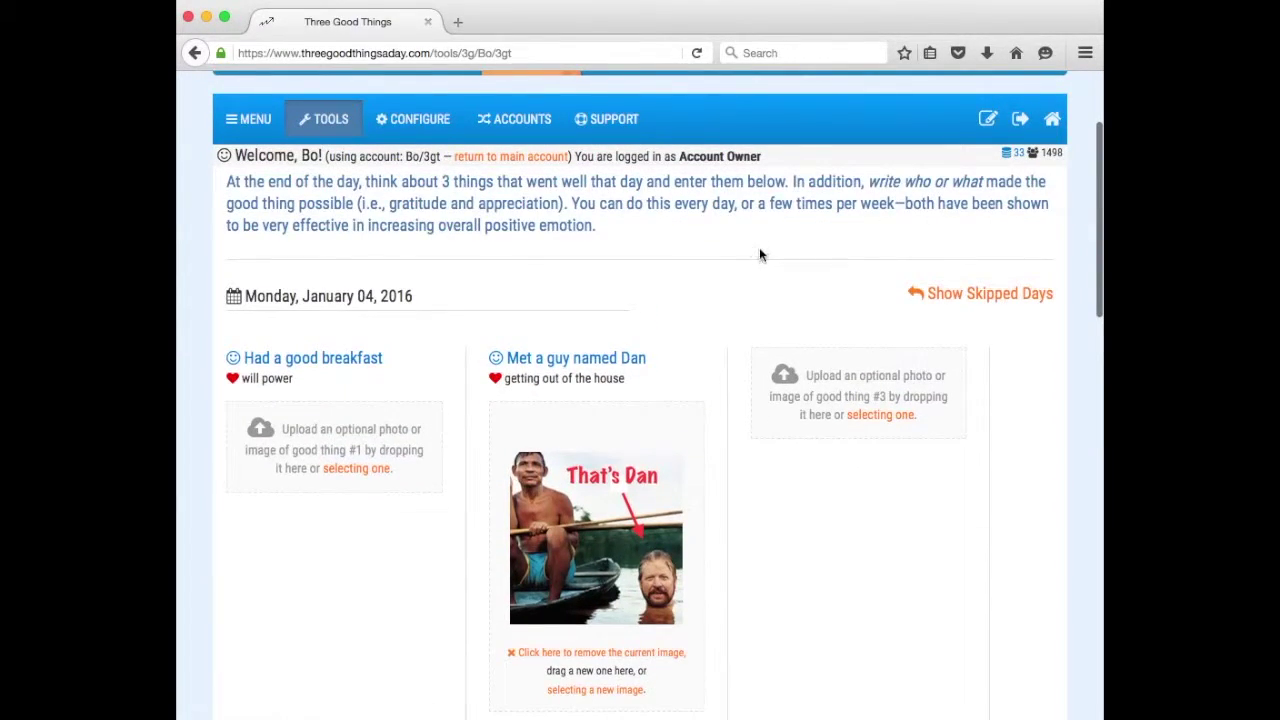
# - Open the tool's configuration and examine the Tool Setup settings from the time zone down to the primary line wording
pyautogui.click(418, 124)
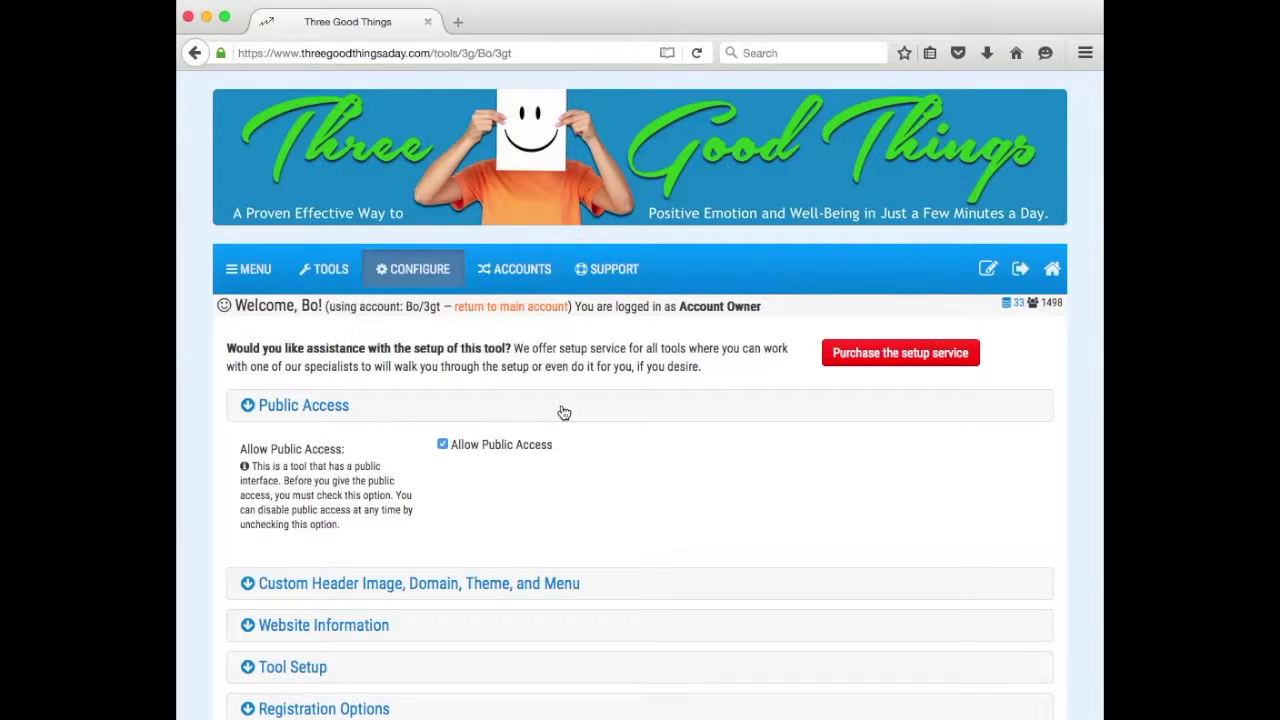
pyautogui.scroll(-5, 430, 404)
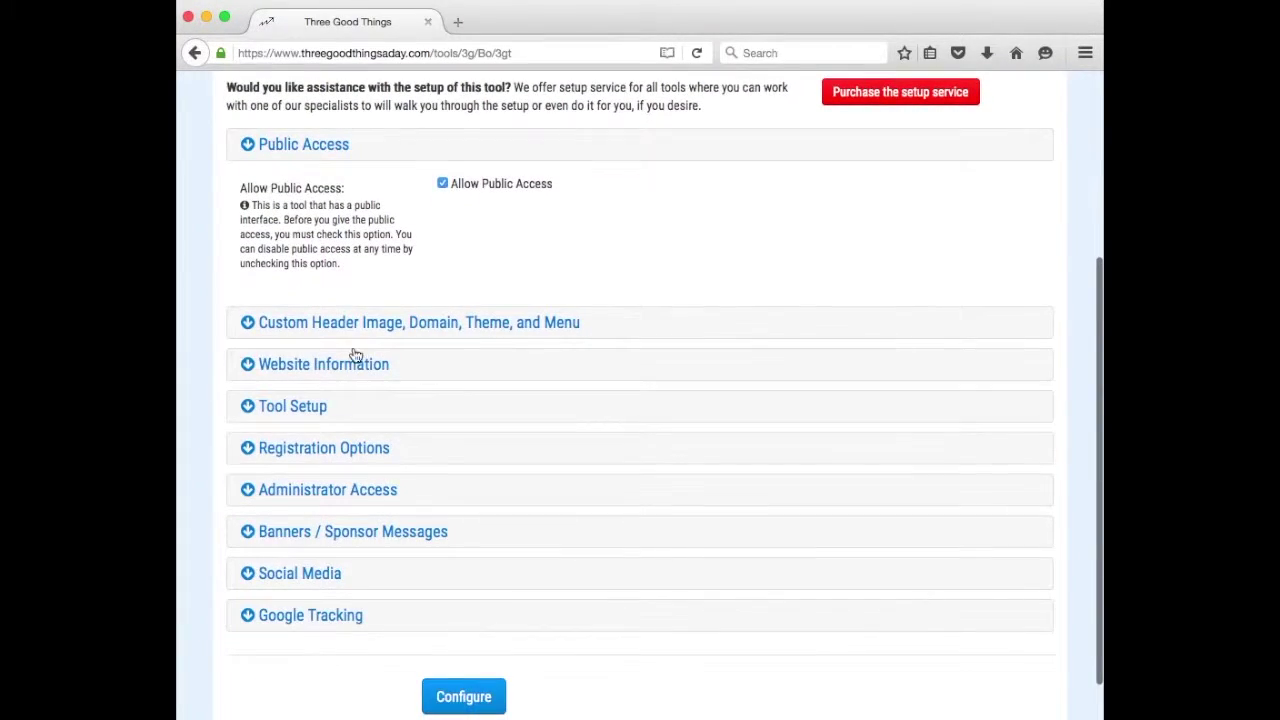
pyautogui.click(309, 406)
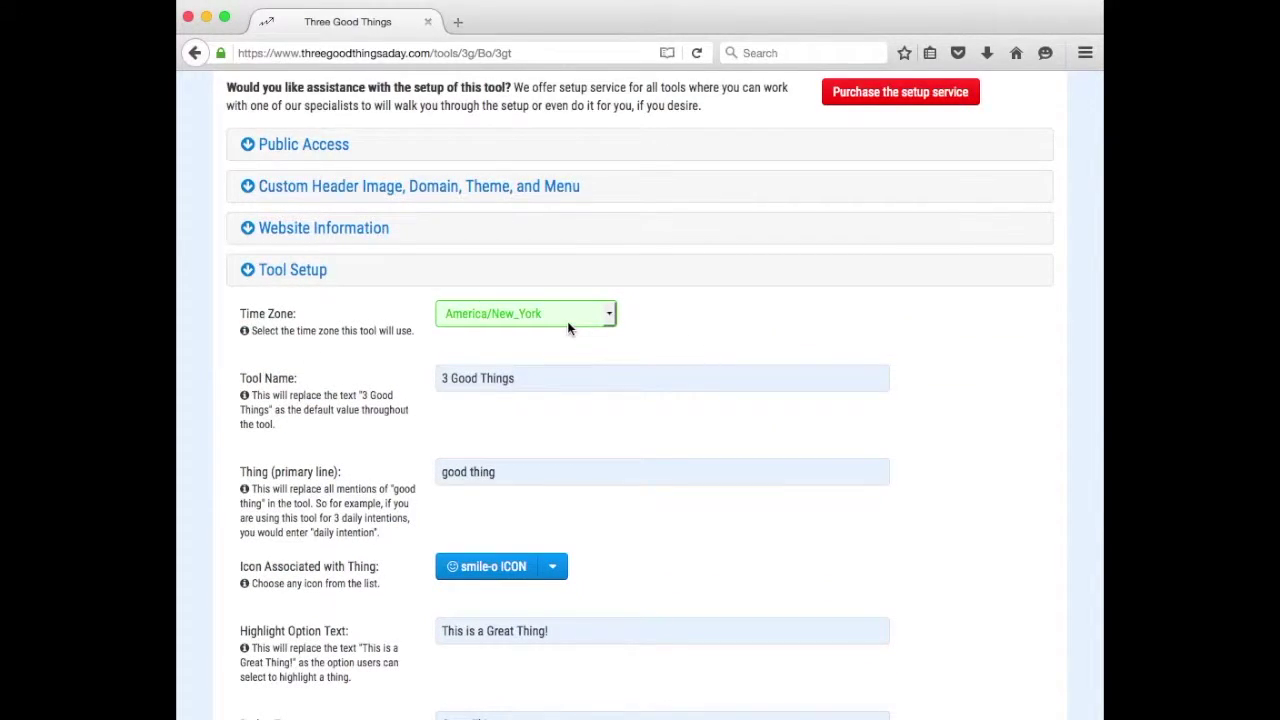
pyautogui.scroll(-1, 560, 326)
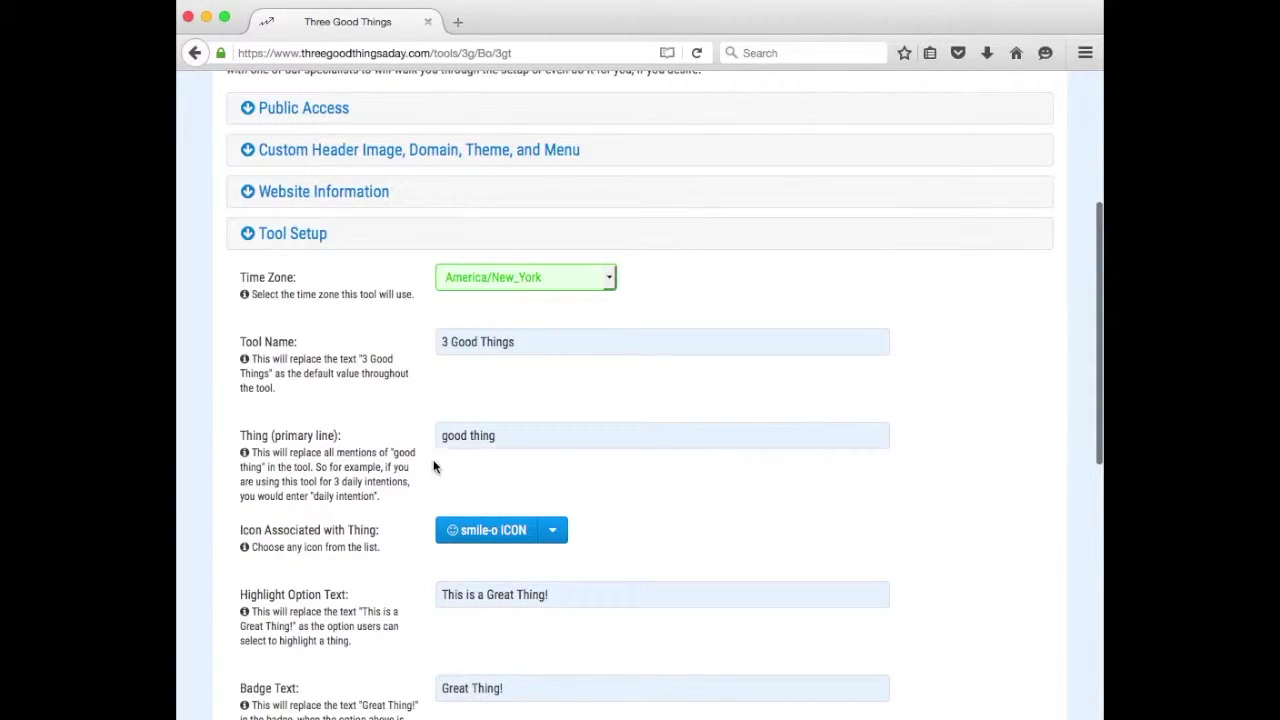
pyautogui.scroll(-1, 405, 455)
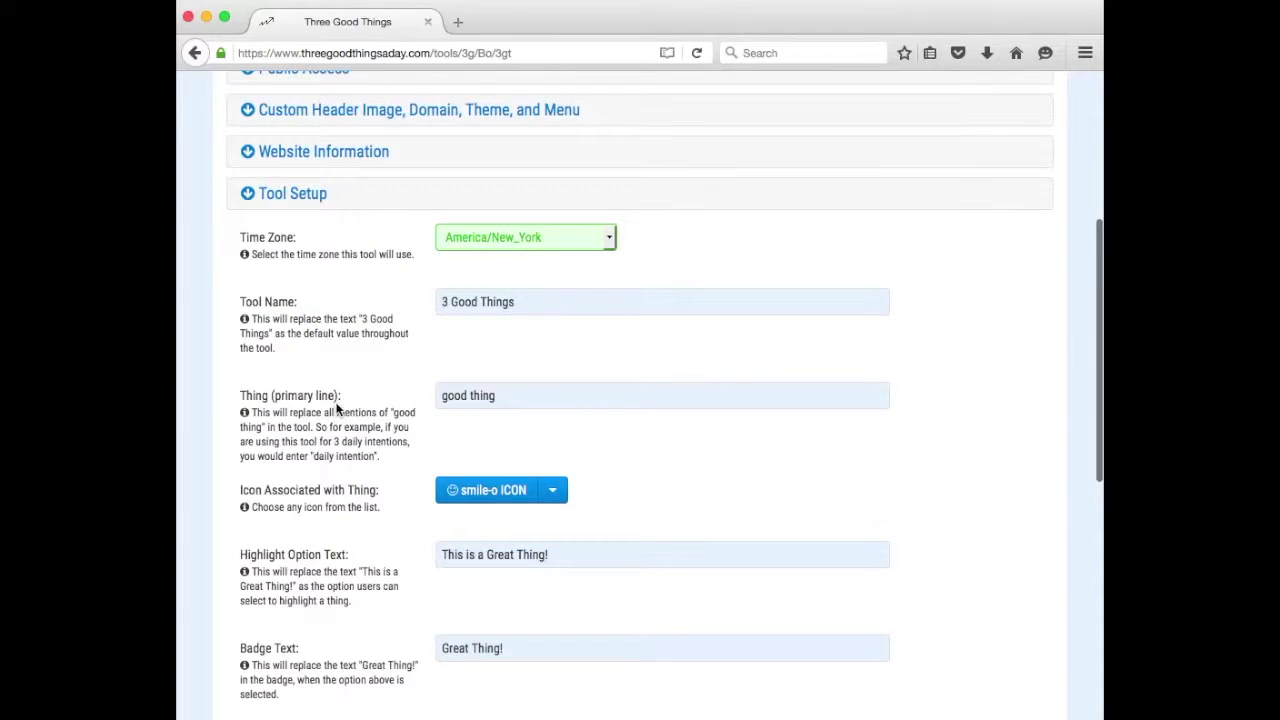
pyautogui.scroll(-3, 352, 555)
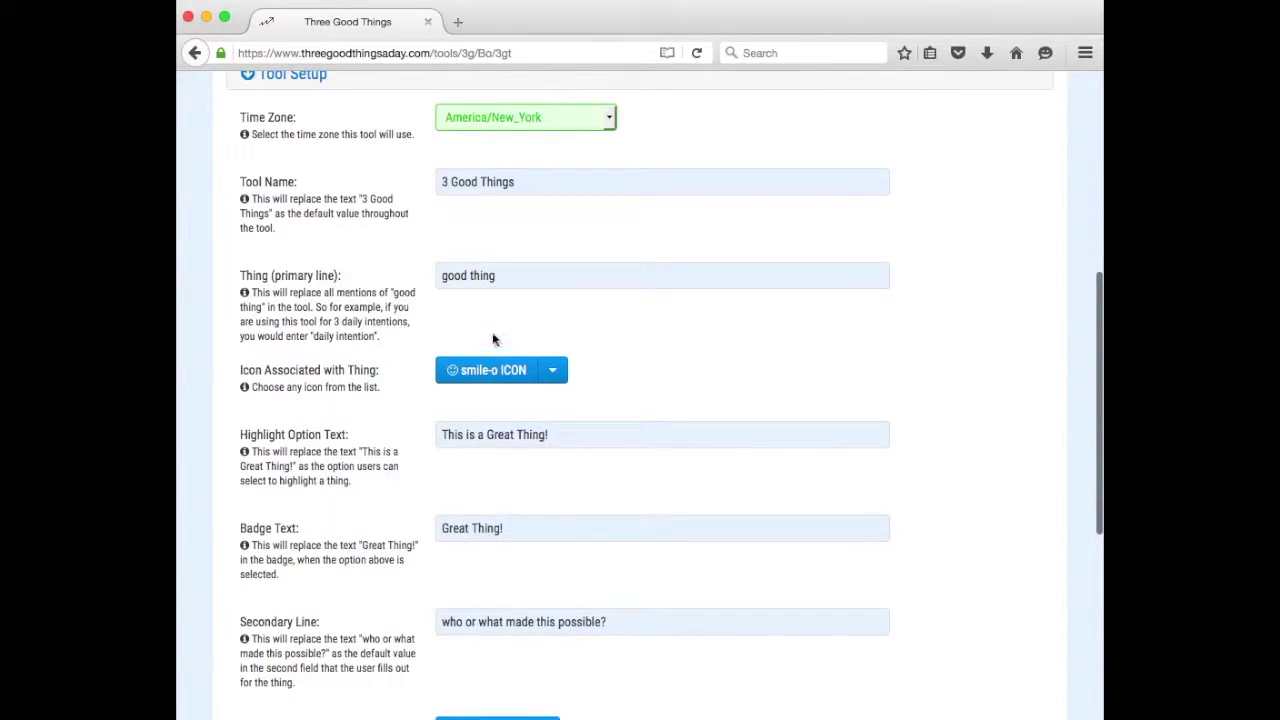
pyautogui.click(500, 279)
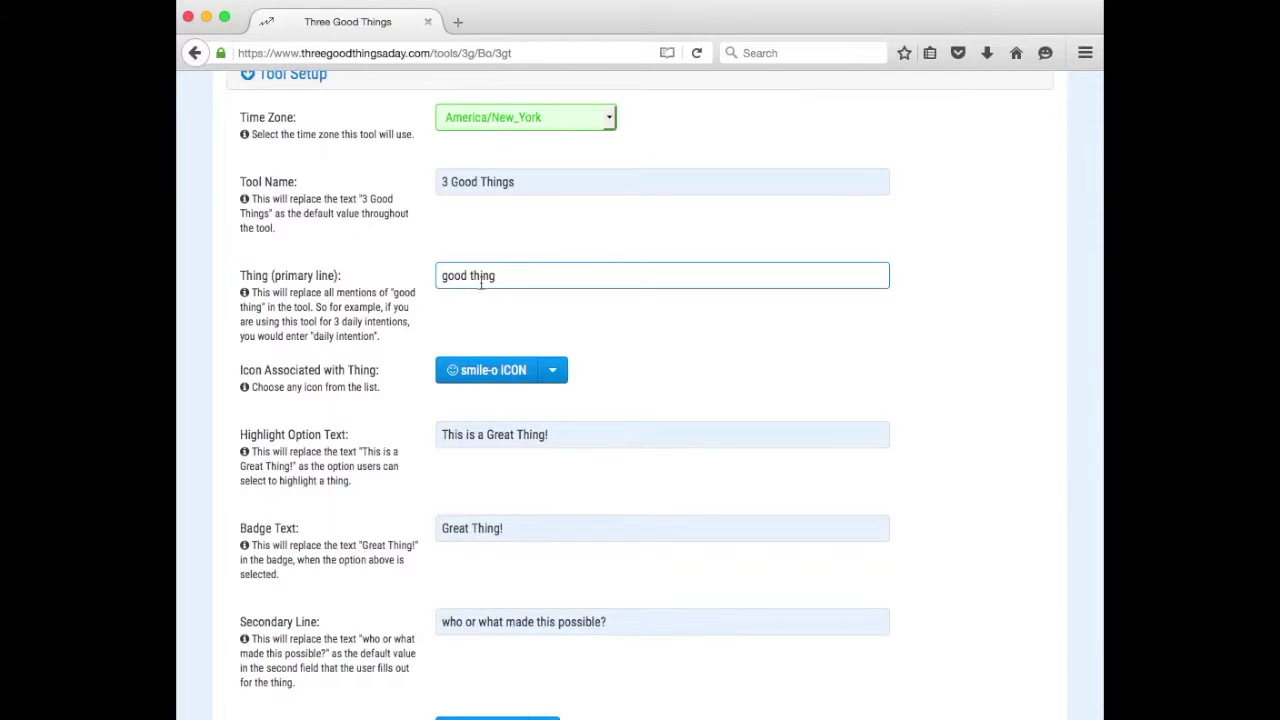
# - Set the icon associated with the thing to the beer icon
pyautogui.click(553, 372)
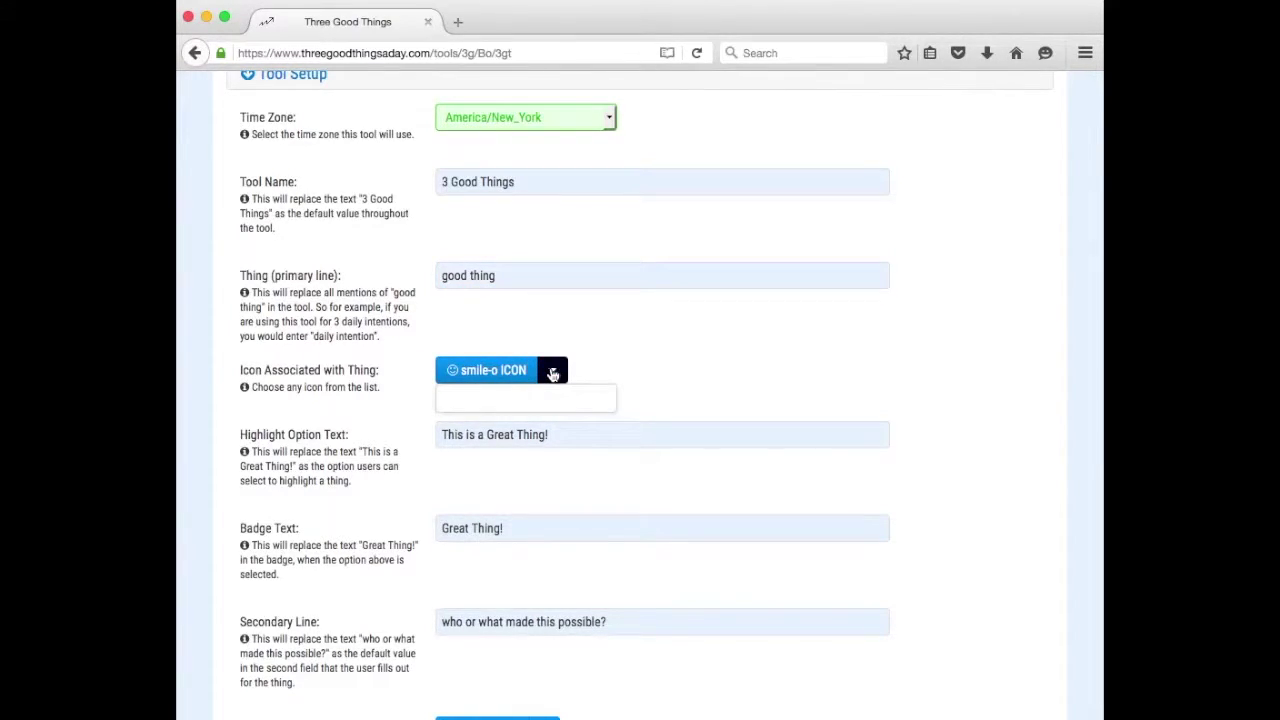
pyautogui.scroll(-3, 530, 434)
pyautogui.scroll(-3, 530, 434)
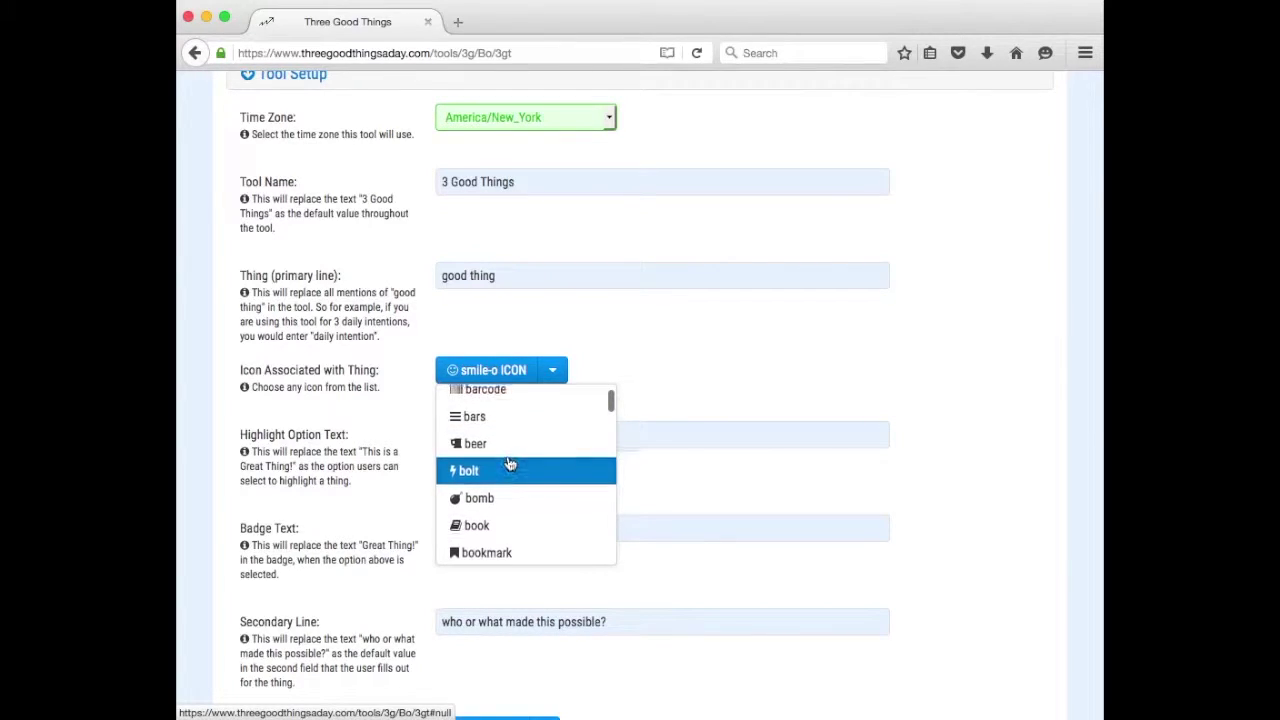
pyautogui.click(508, 452)
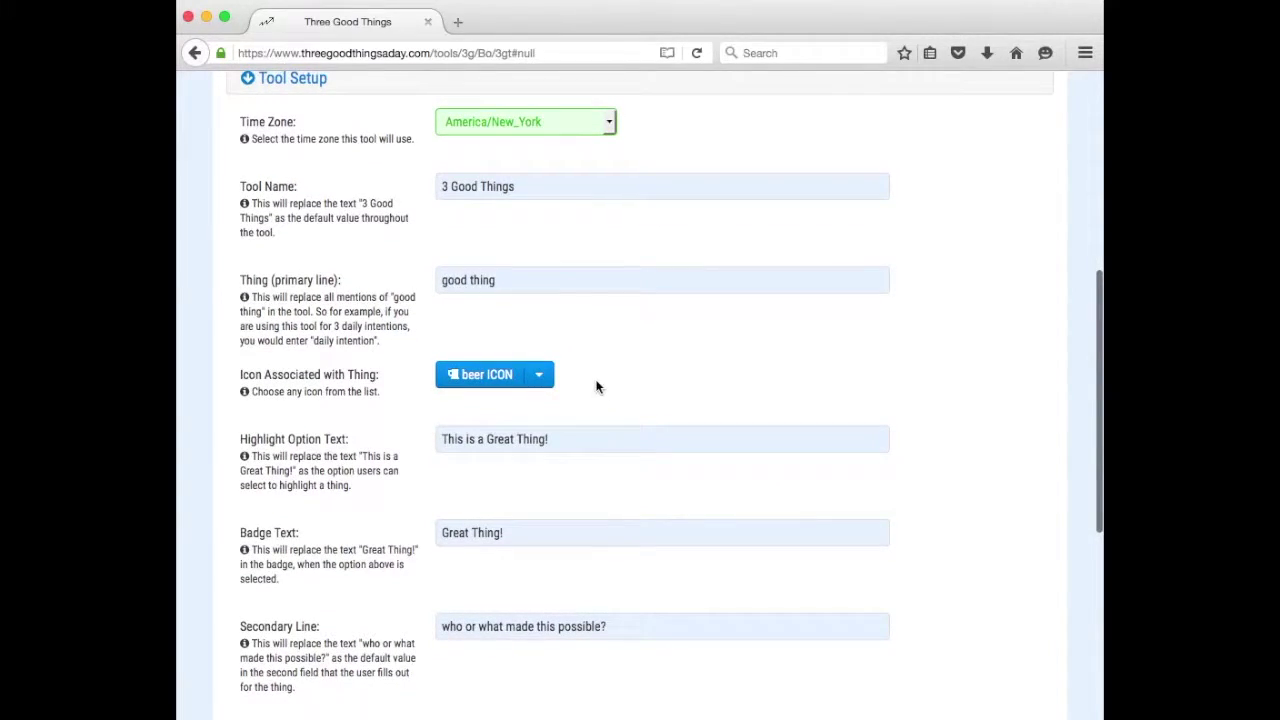
# - Review the highlight, badge and secondary line settings in Tool Setup, and submit the configuration
pyautogui.scroll(-2, 577, 425)
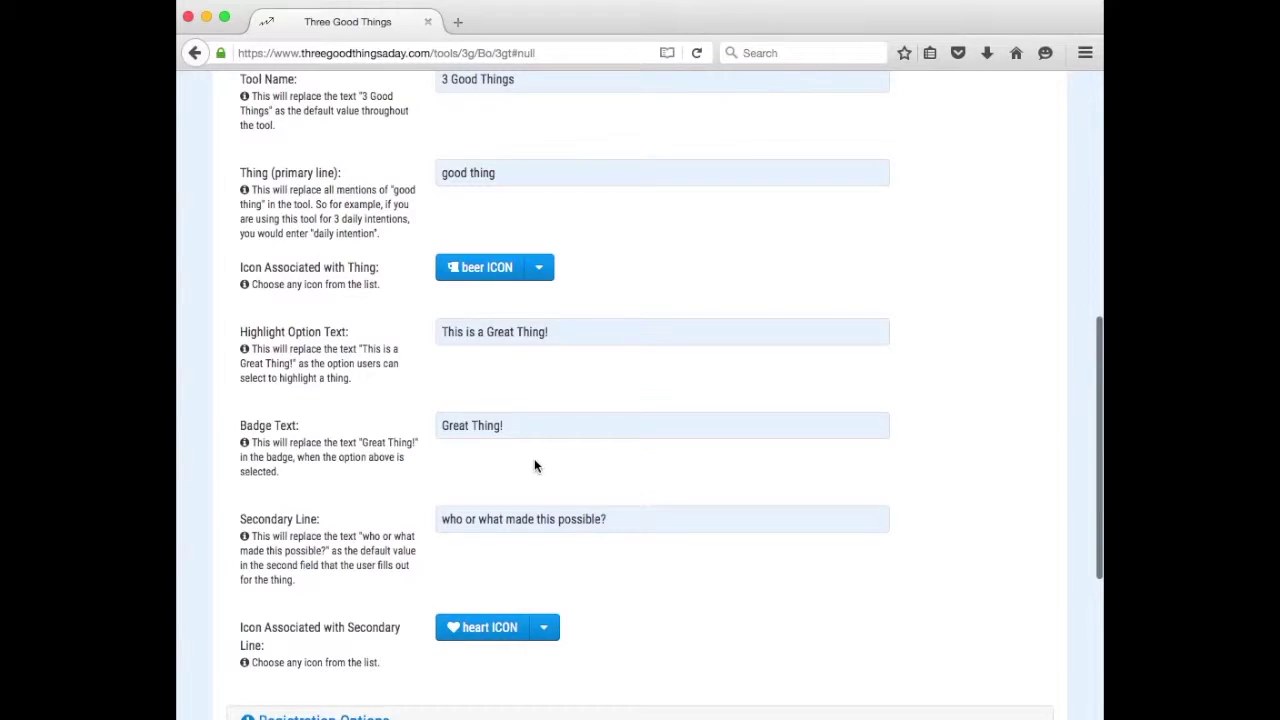
pyautogui.scroll(-1, 534, 460)
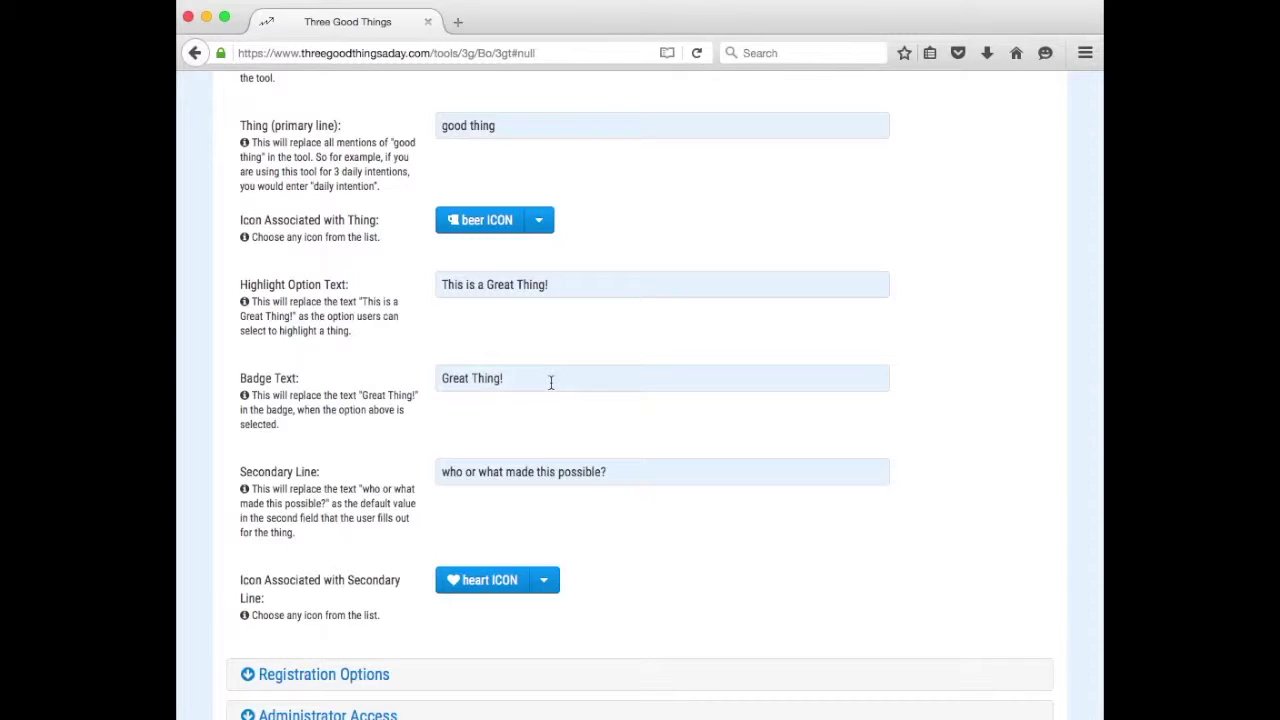
pyautogui.scroll(-5, 554, 400)
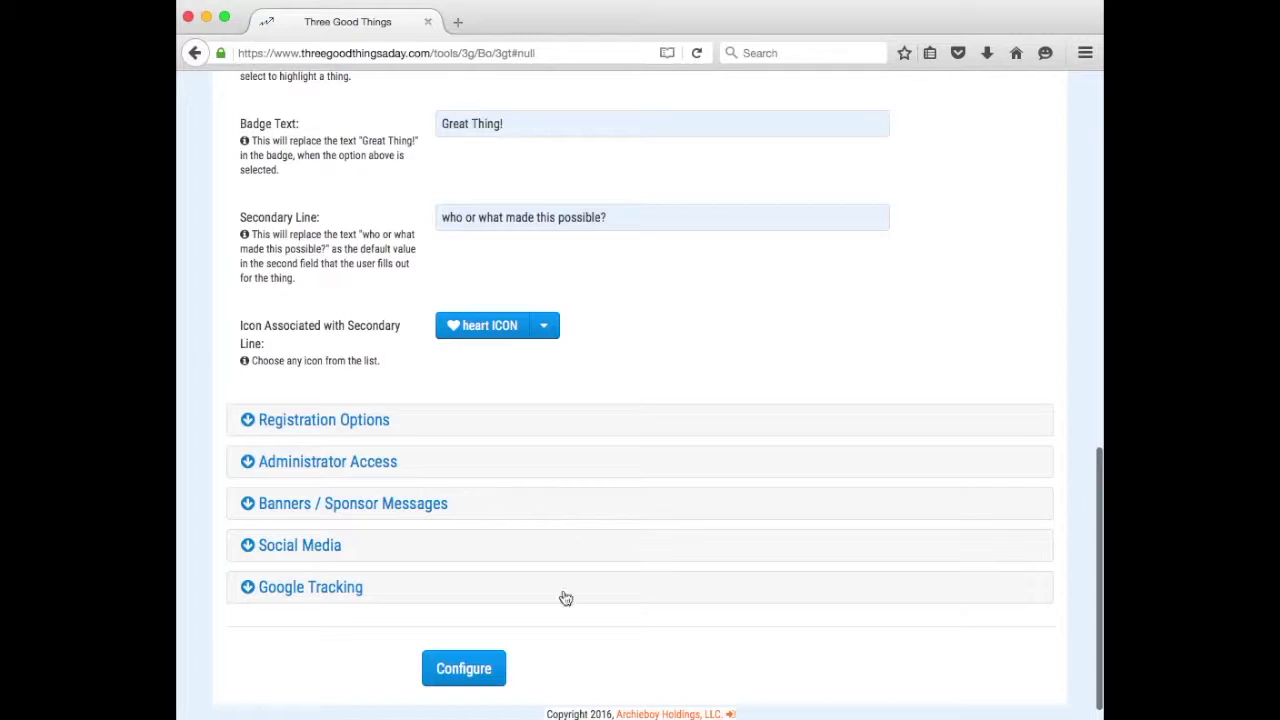
pyautogui.click(470, 669)
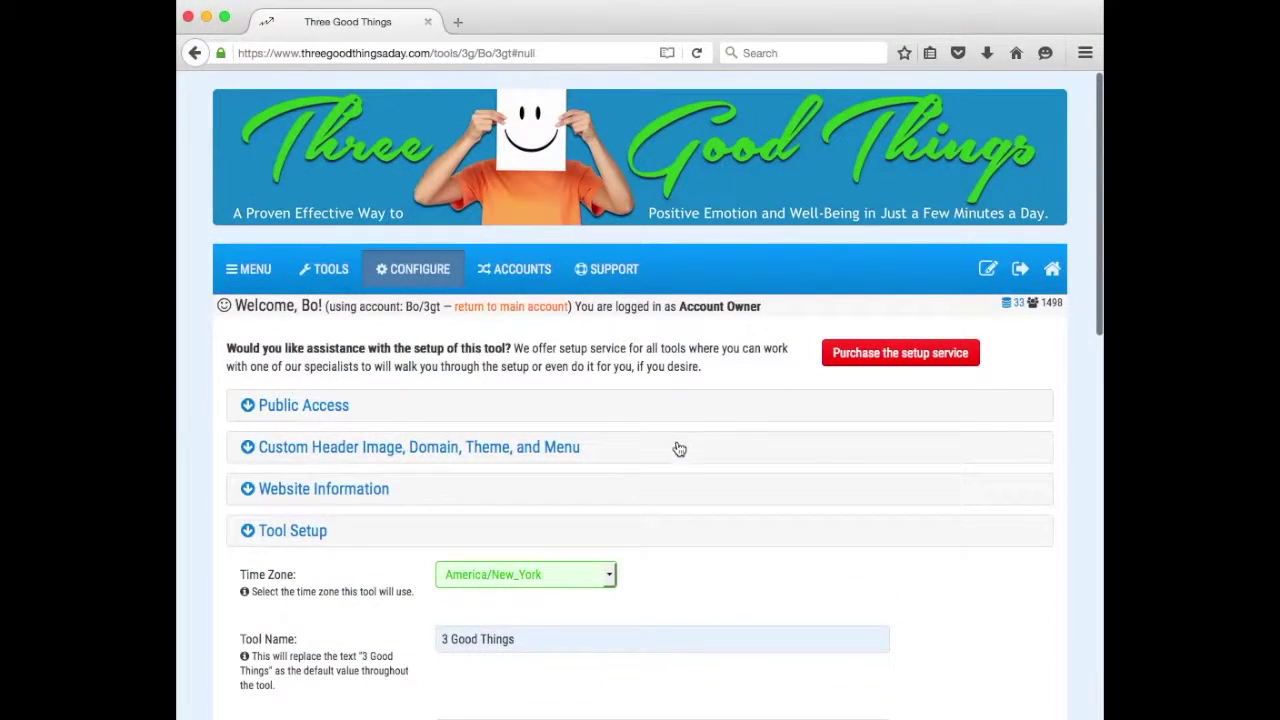
# - Look over the account and support options, open the Step-by-Step Guide, and go to its easy setup instructions
pyautogui.click(515, 270)
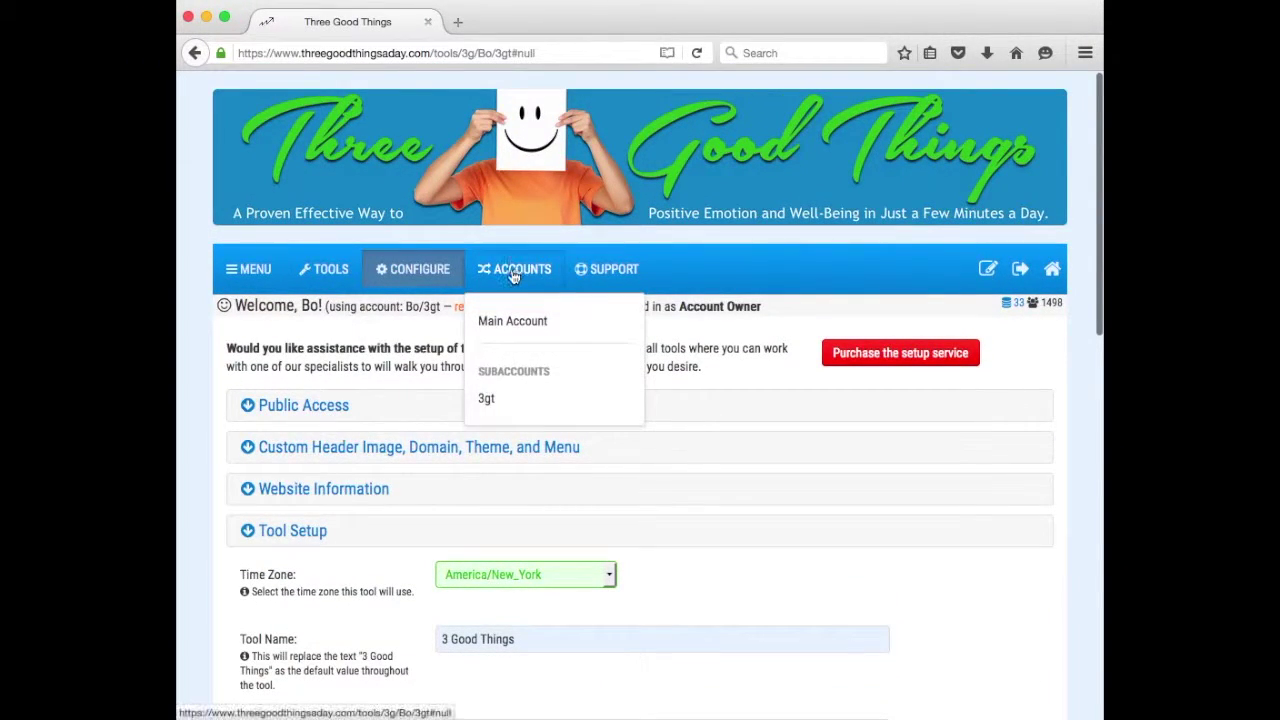
pyautogui.click(600, 274)
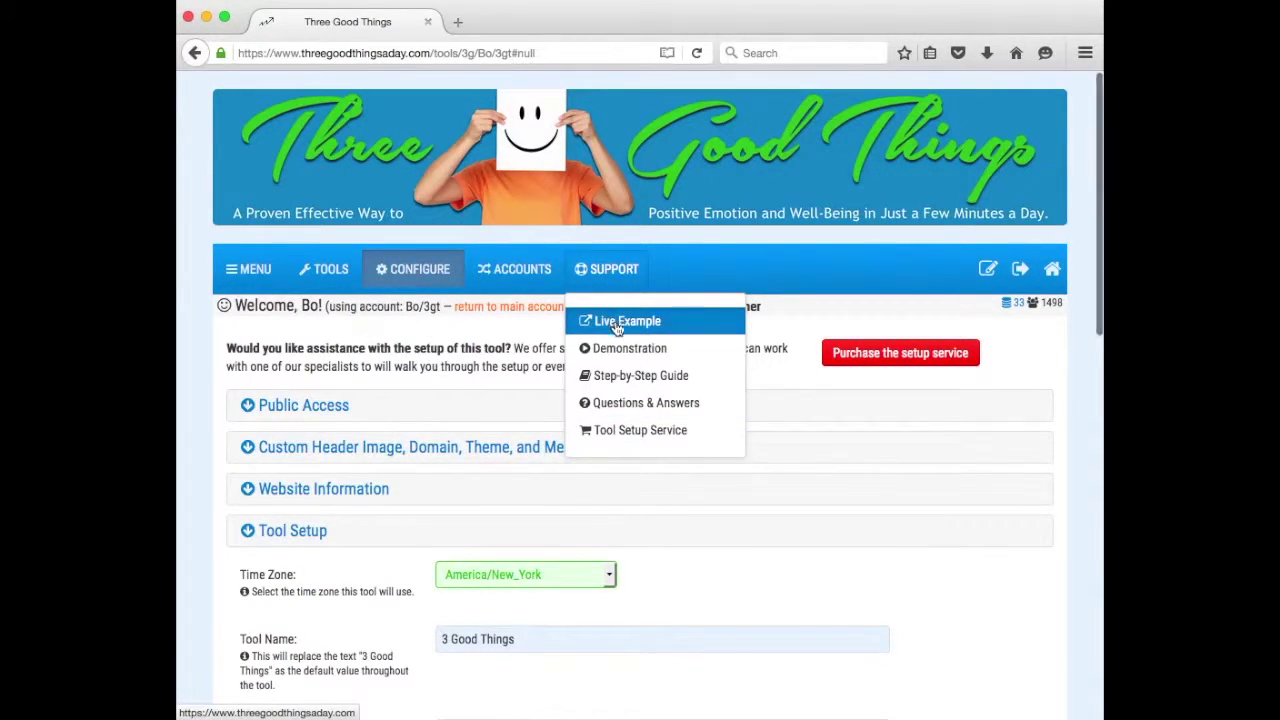
pyautogui.click(625, 376)
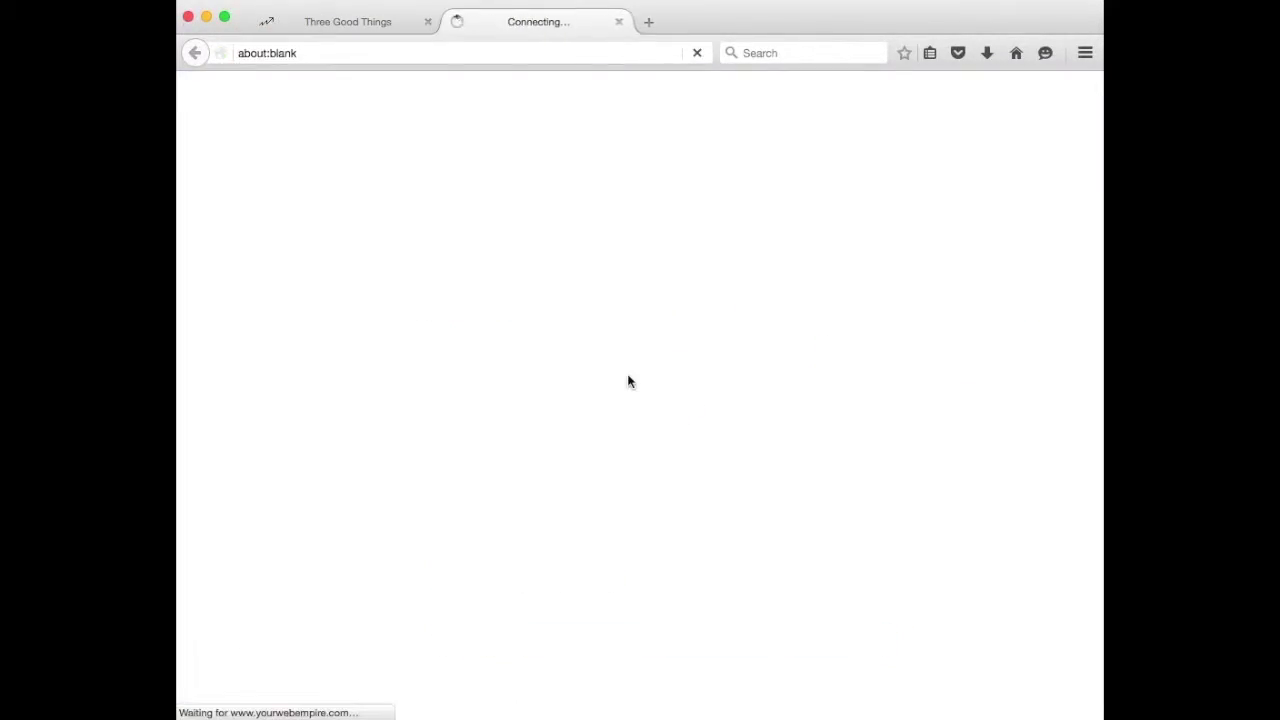
pyautogui.scroll(-3, 618, 394)
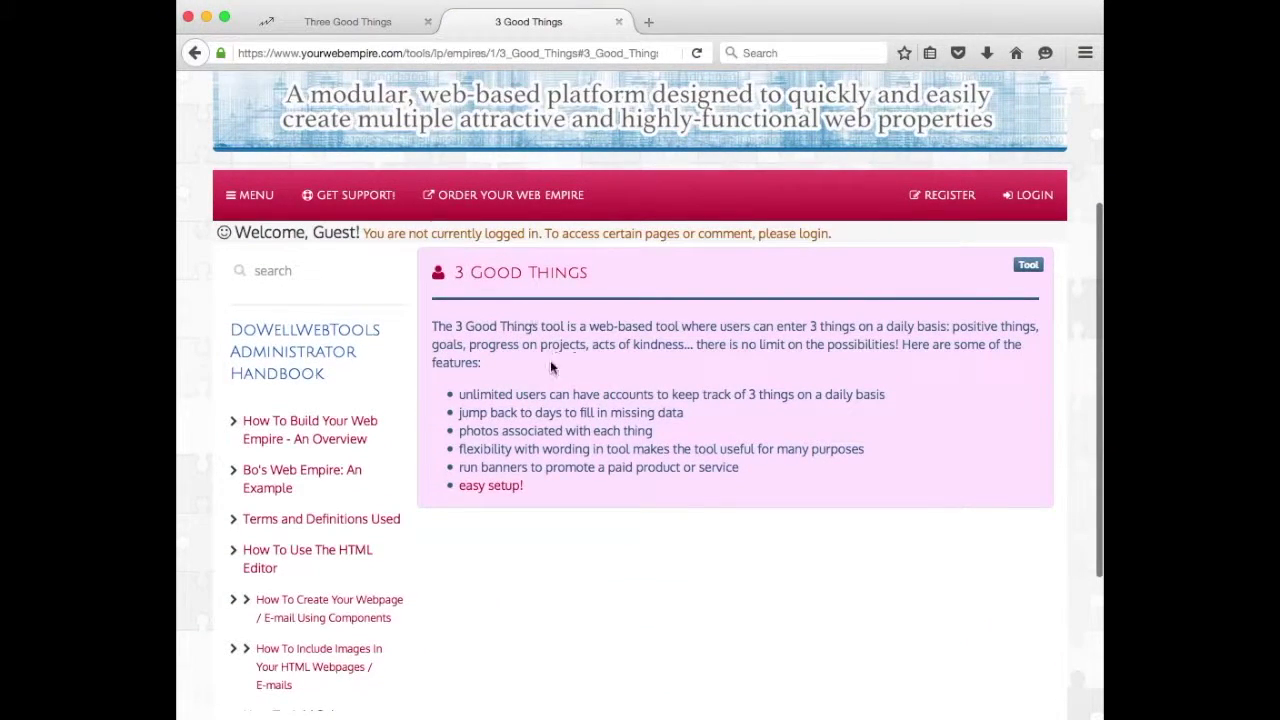
pyautogui.click(505, 488)
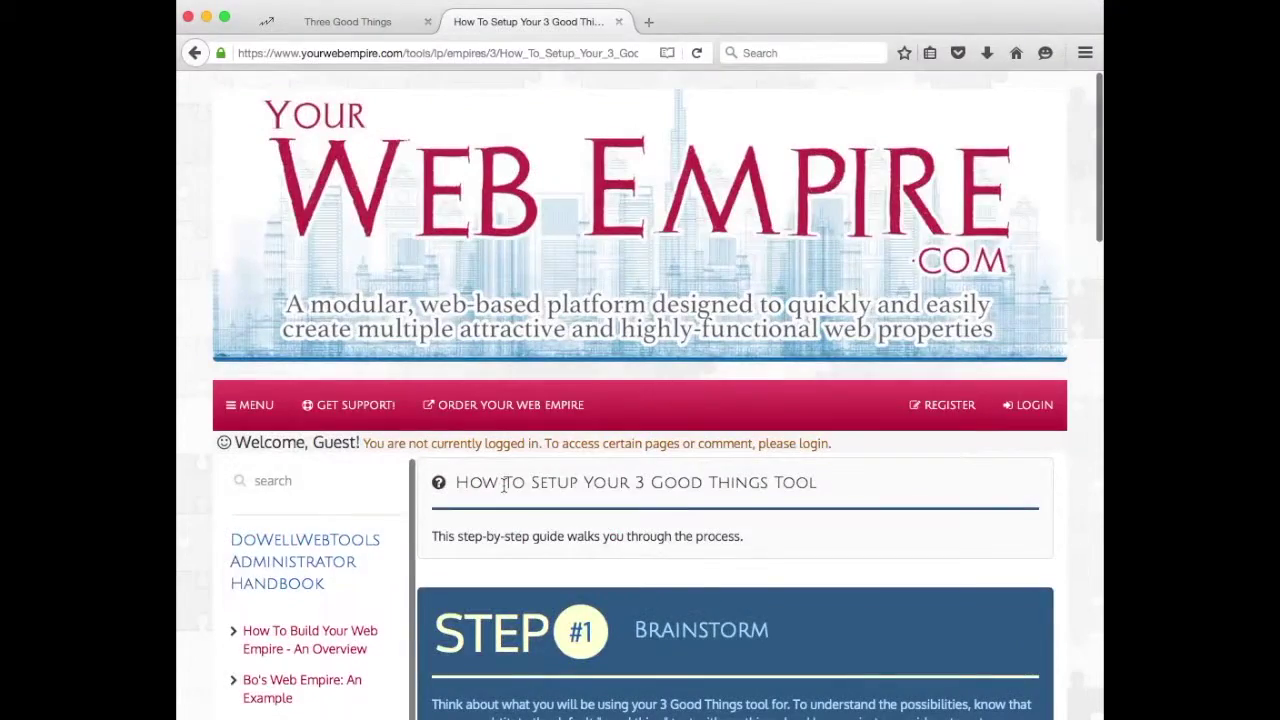
# - Read the 3 Good Things setup guide from the Step #1 brainstorming ideas through Step #3 and the example tool, and return to its beginning
pyautogui.scroll(-5, 591, 463)
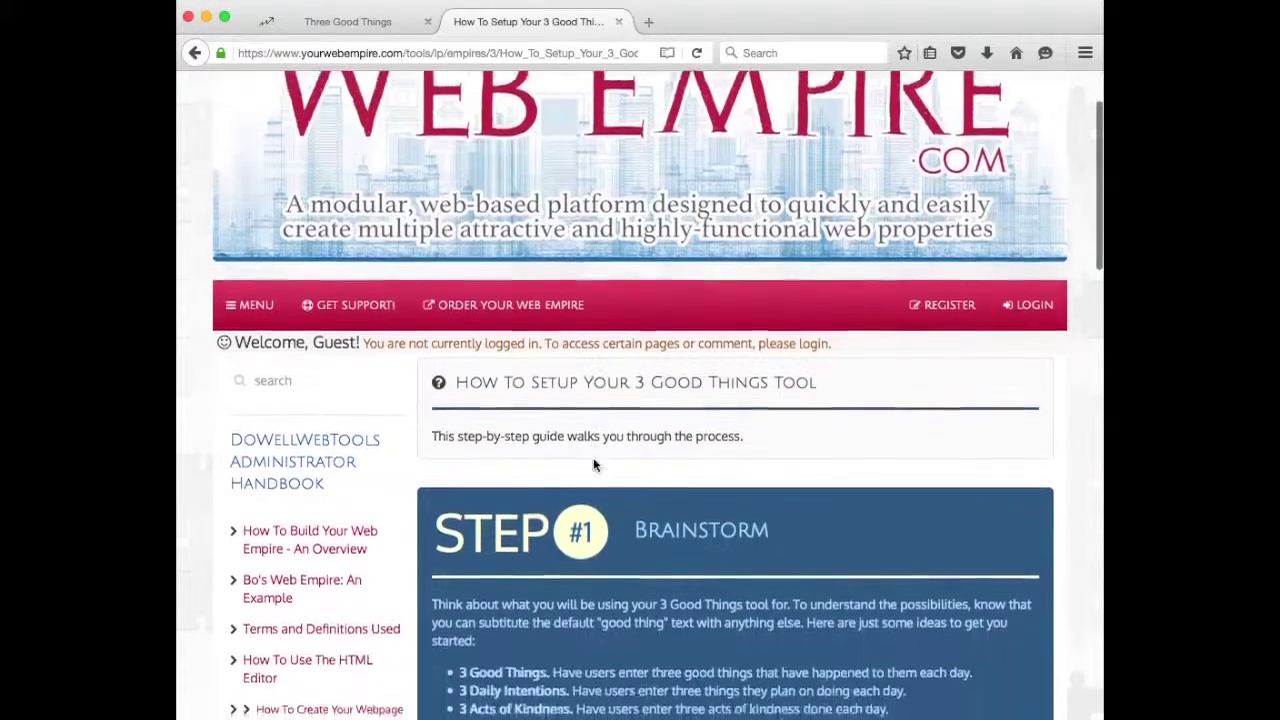
pyautogui.scroll(-2, 608, 360)
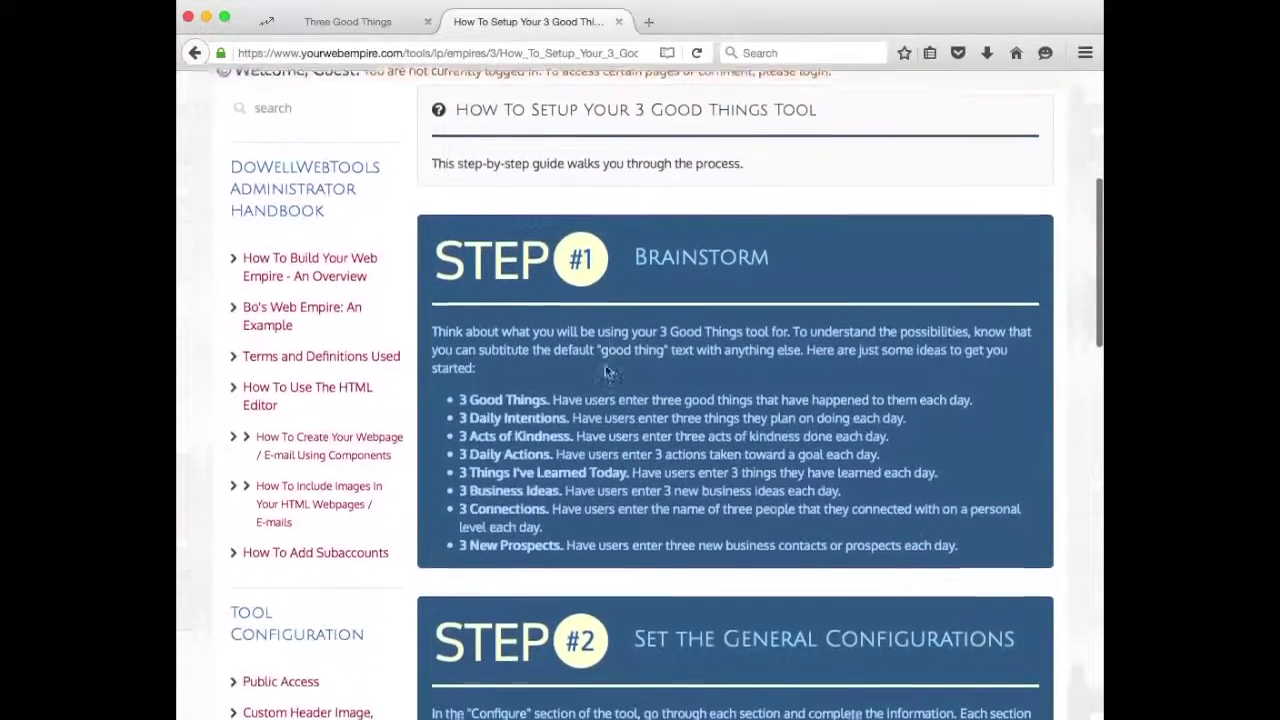
pyautogui.moveTo(458, 377); pyautogui.dragTo(551, 378)
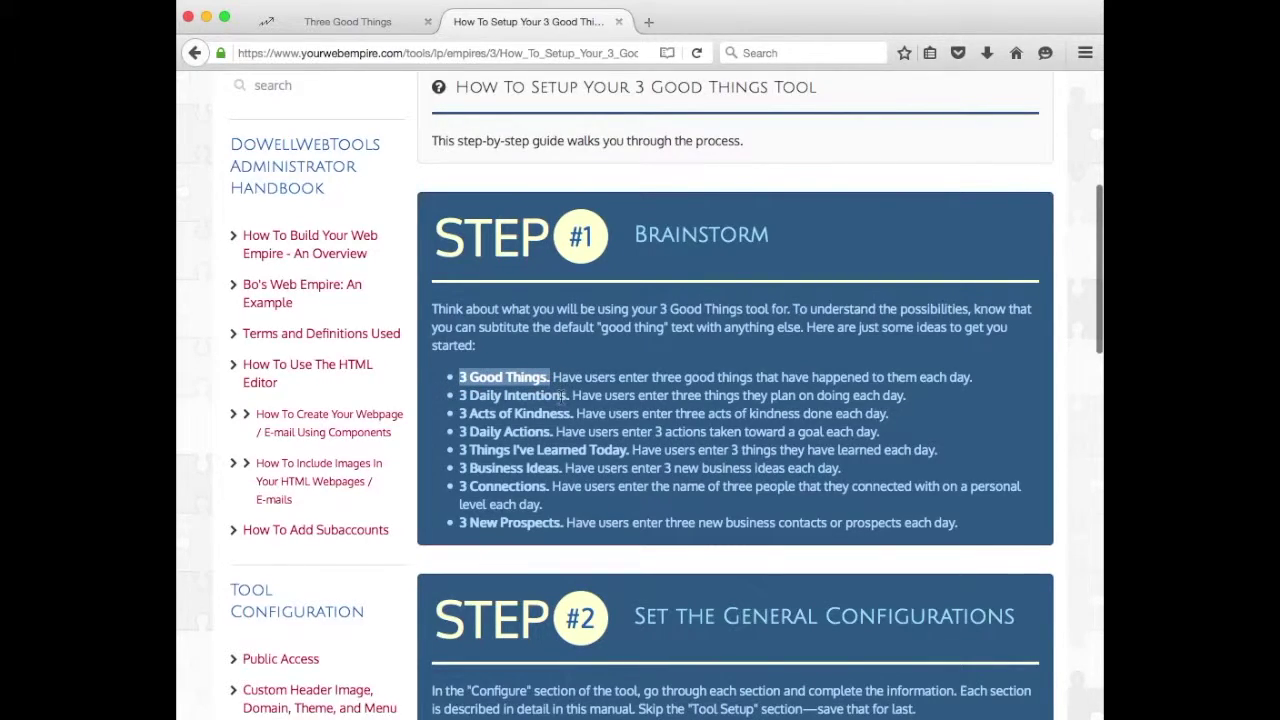
pyautogui.click(567, 411)
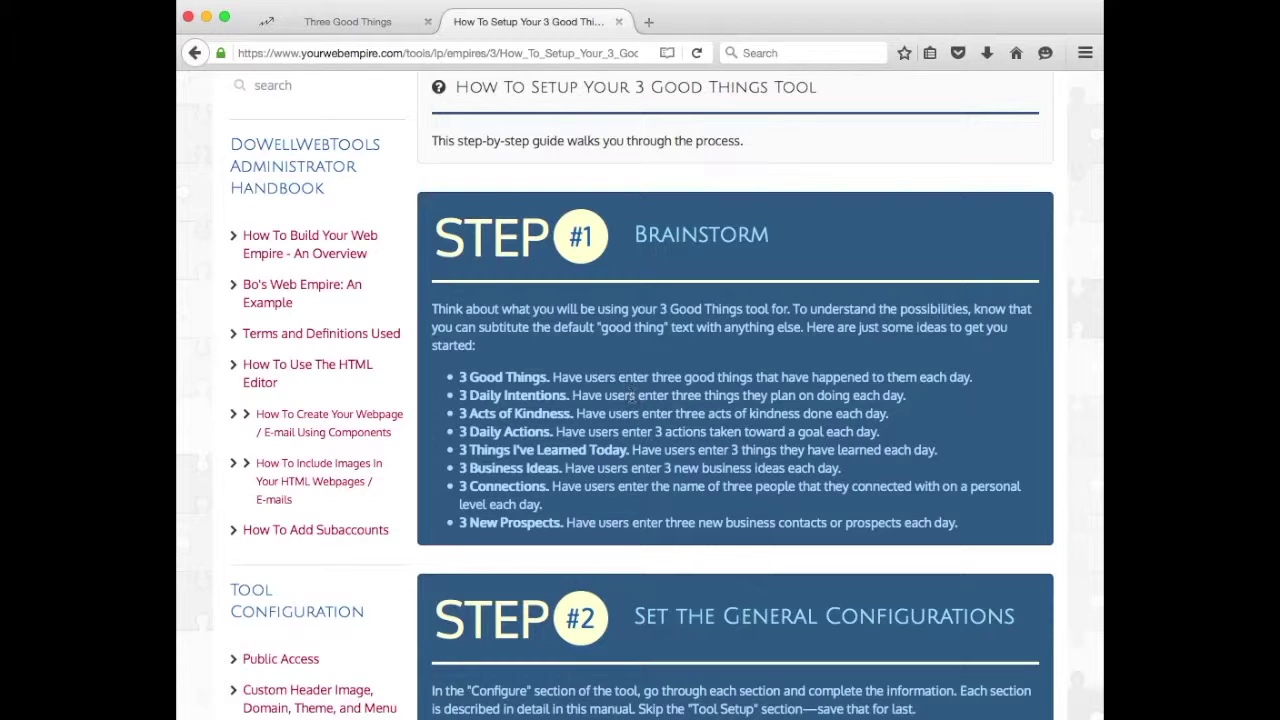
pyautogui.scroll(-1, 708, 388)
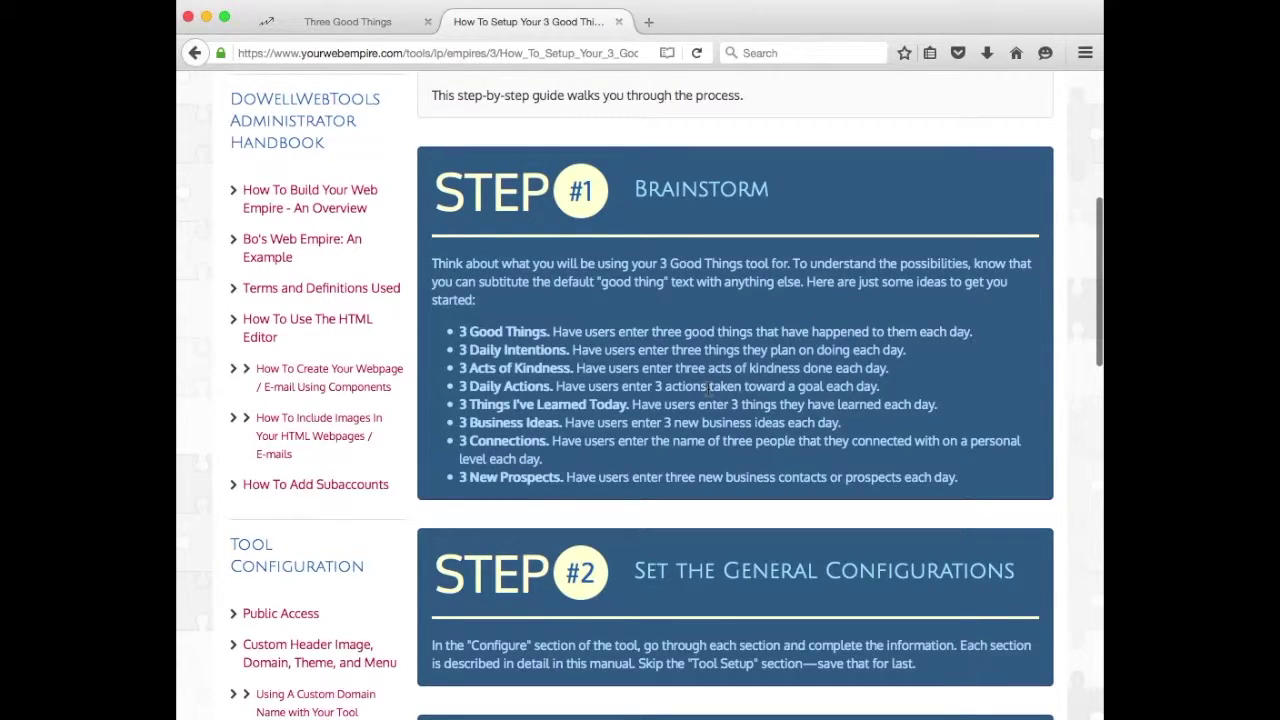
pyautogui.scroll(-5, 708, 388)
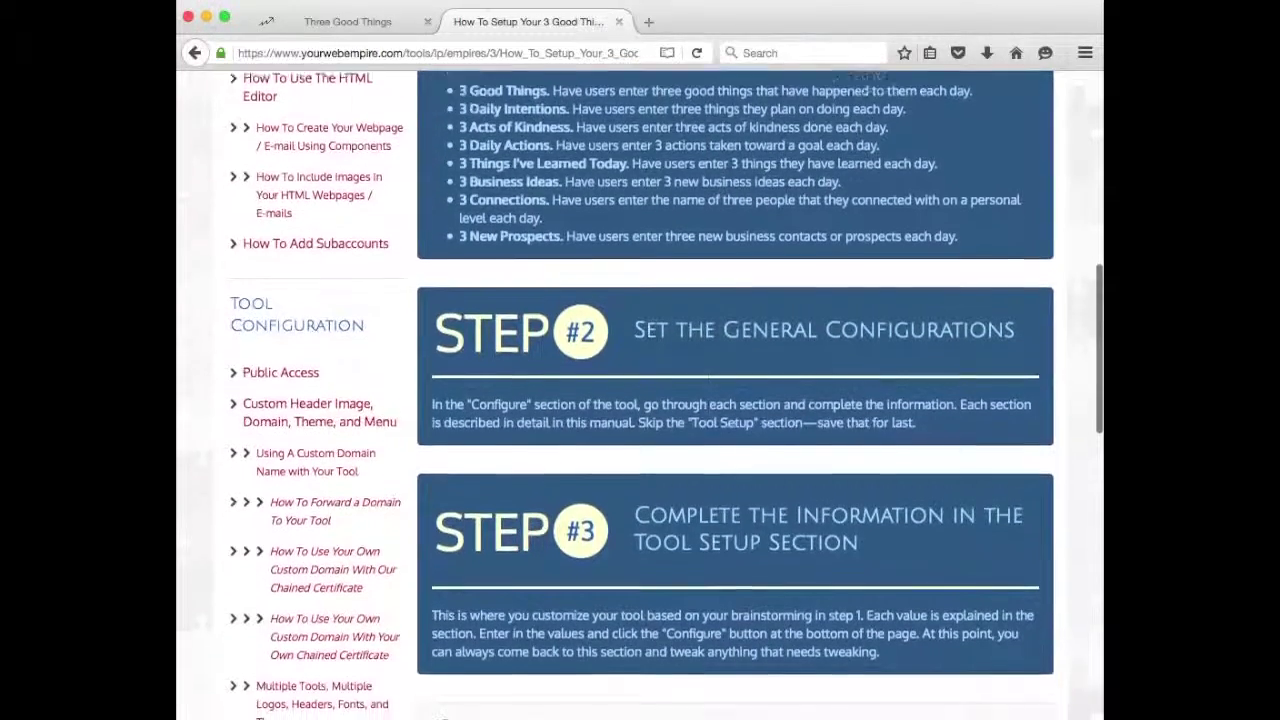
pyautogui.scroll(-3, 660, 331)
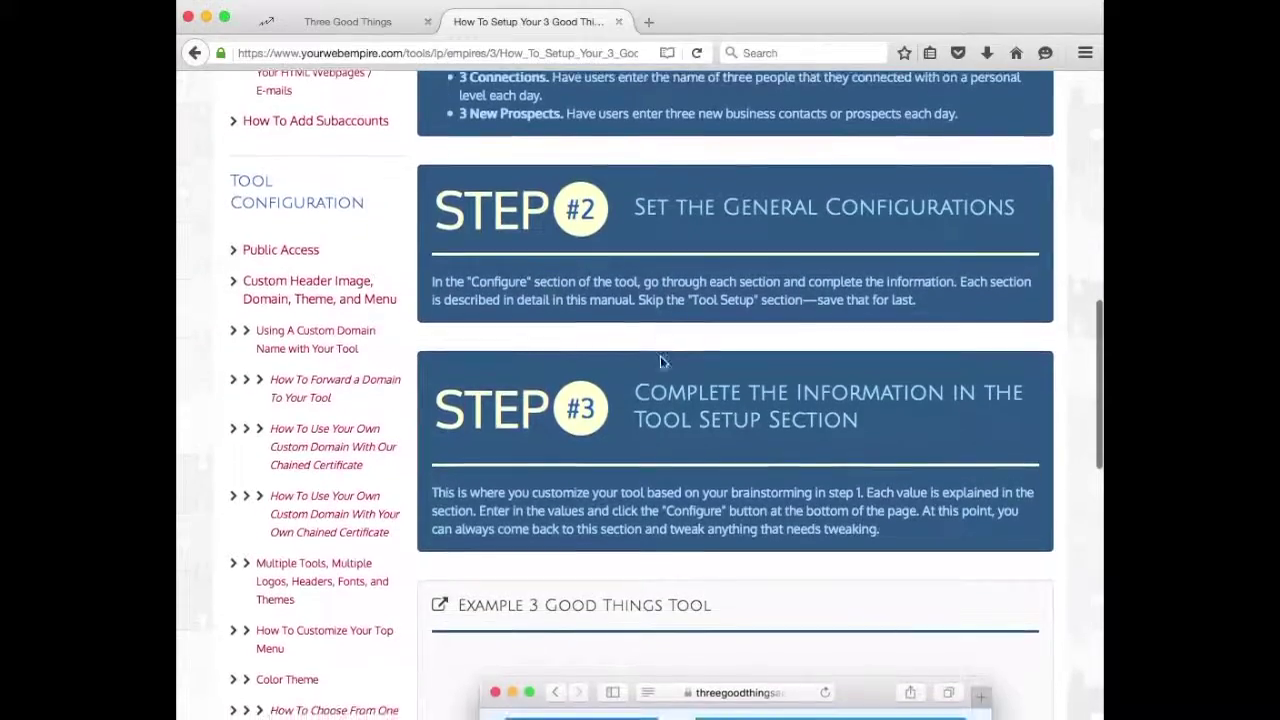
pyautogui.scroll(-10, 660, 361)
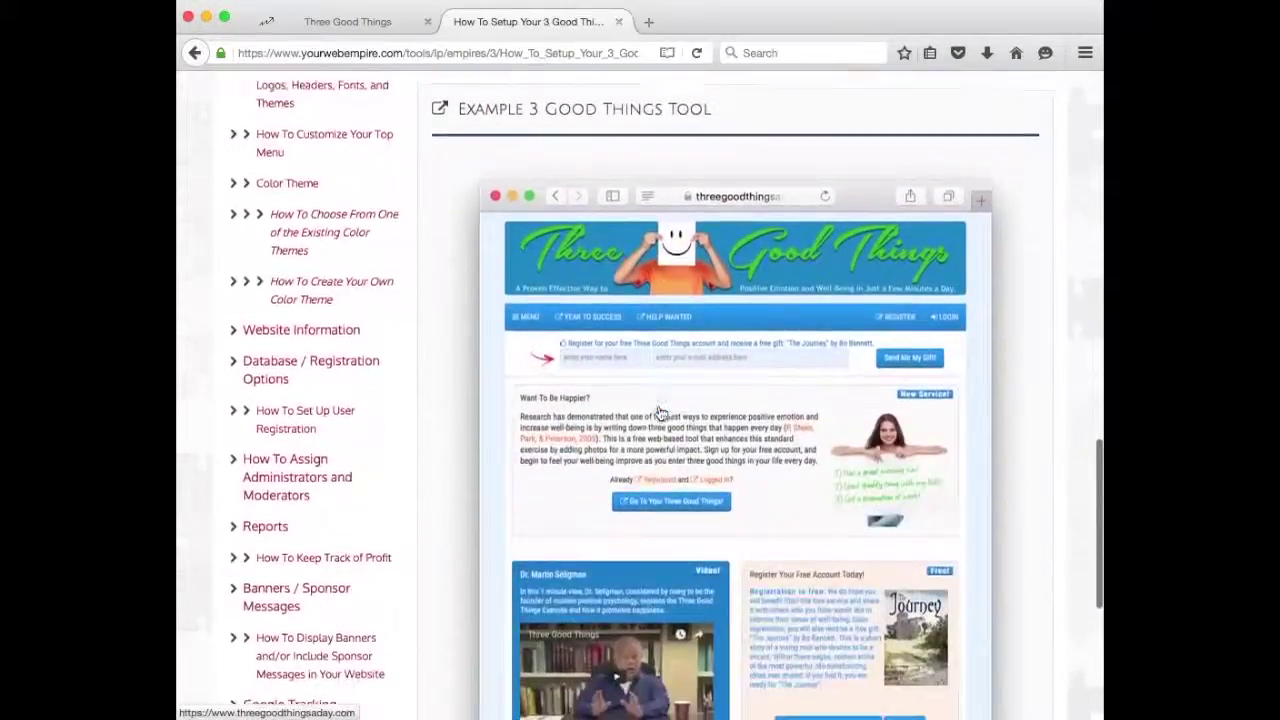
pyautogui.scroll(-4, 660, 412)
pyautogui.press('Home')
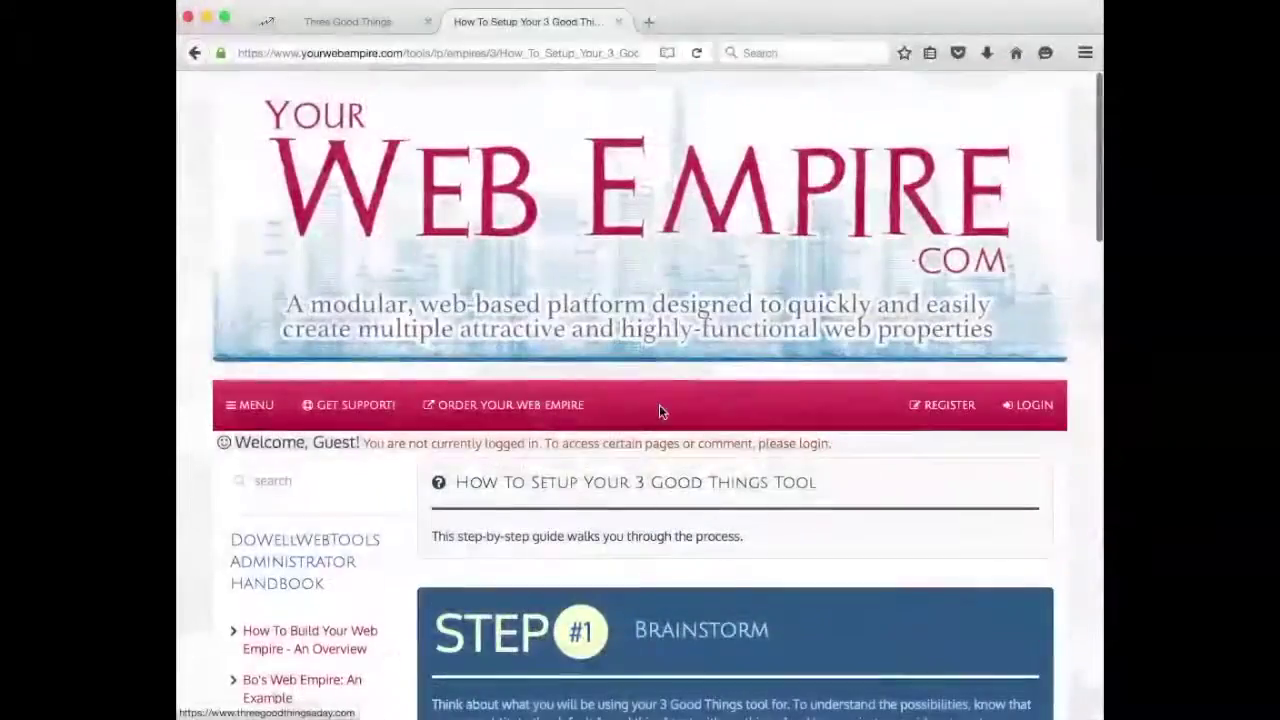
# - Return to the Three Good Things site, open its home page, and view the support resources offered there
pyautogui.click(322, 18)
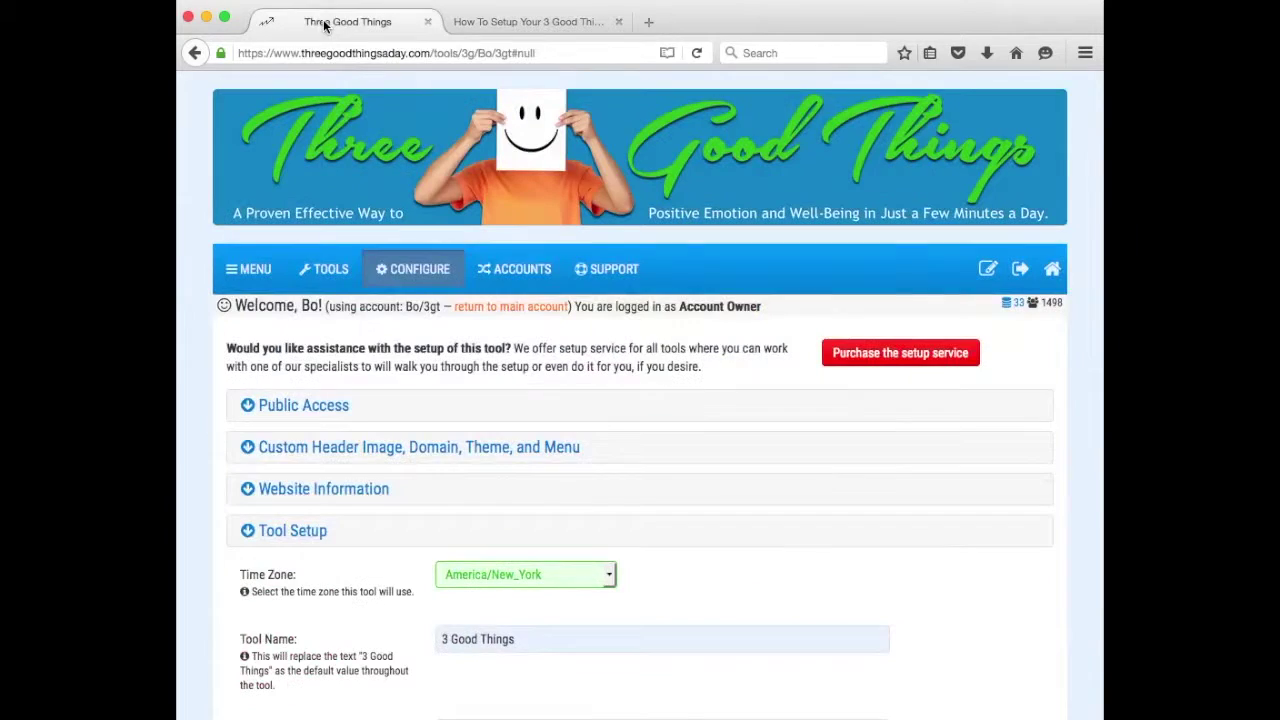
pyautogui.click(475, 183)
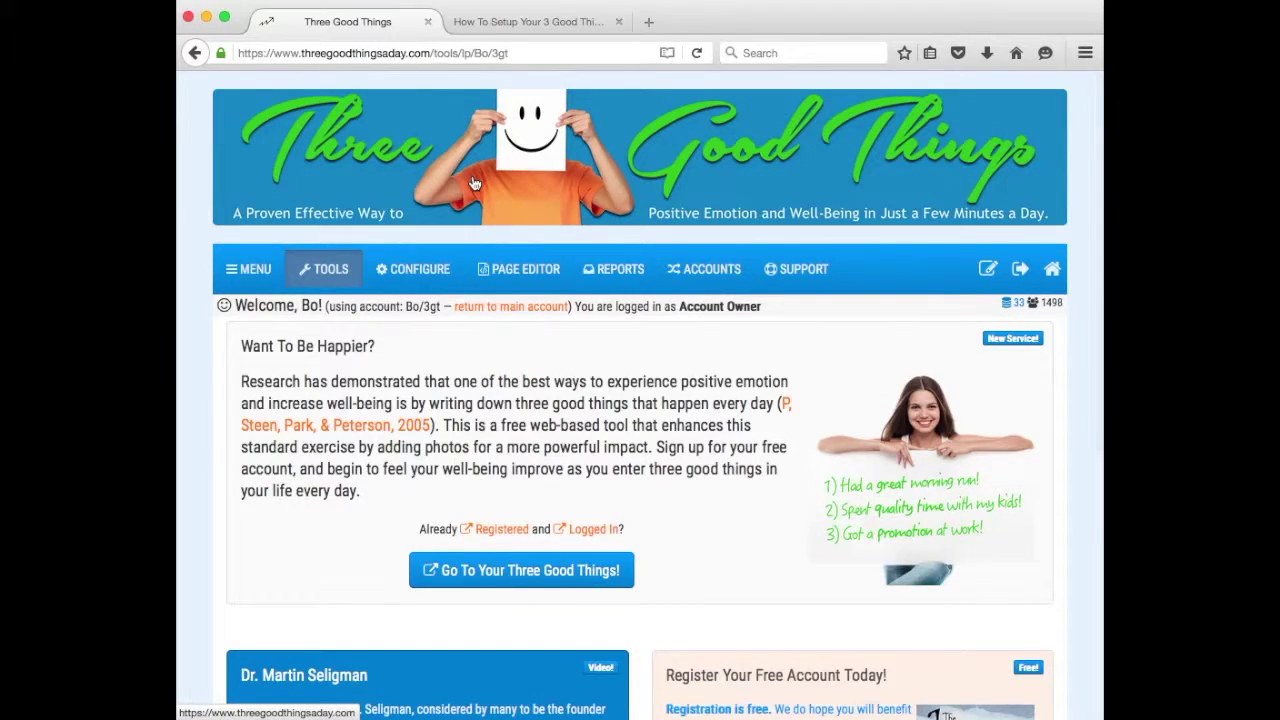
pyautogui.moveTo(792, 273)
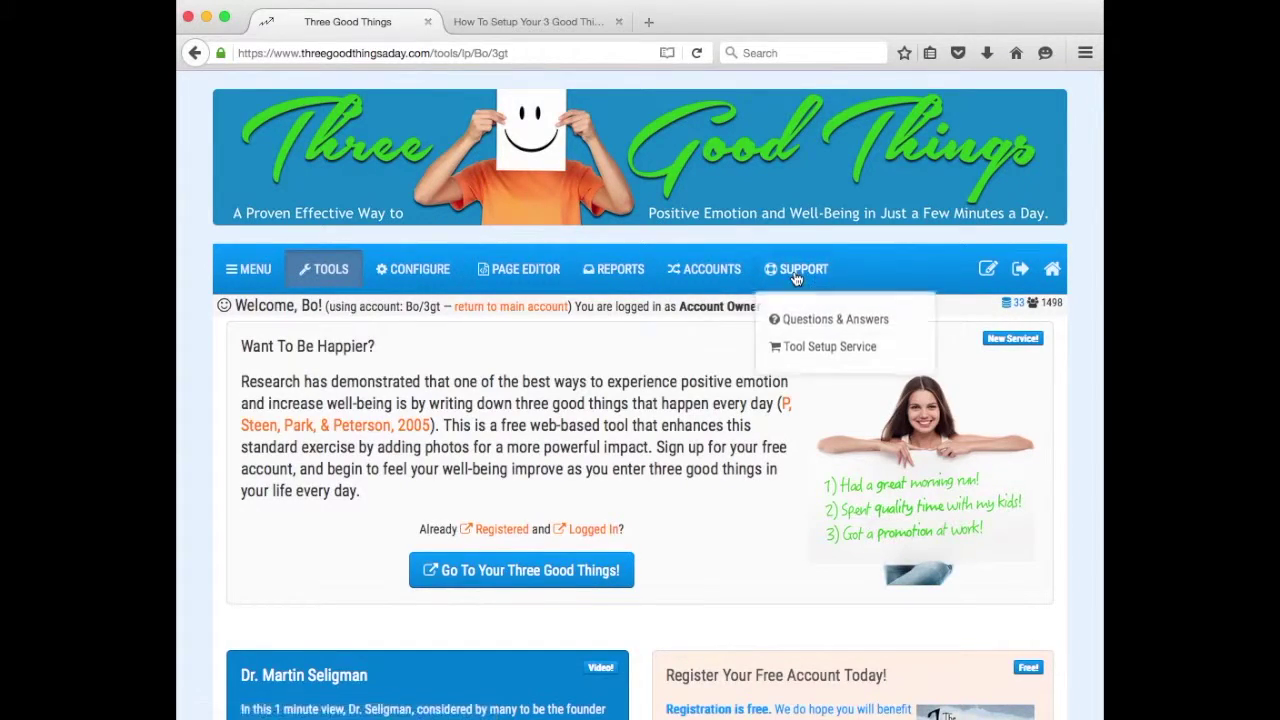